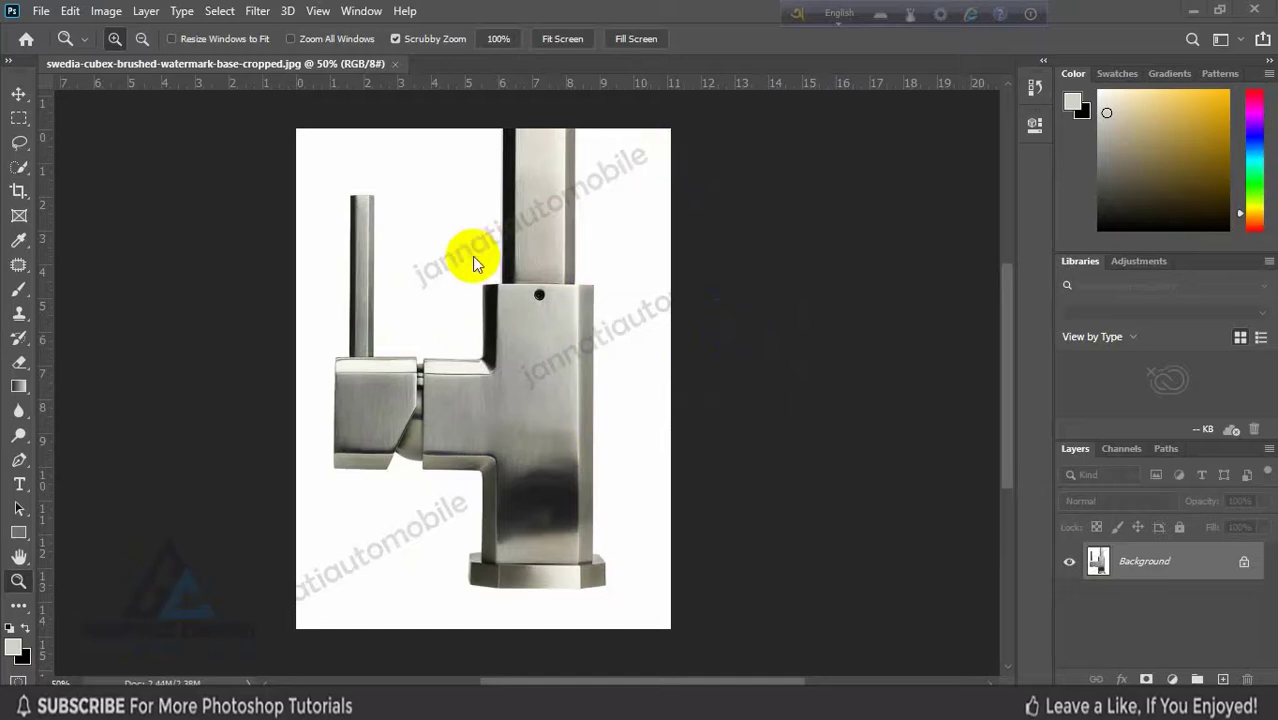
Step: Duplicate the Background layer to keep the original image untouched
left_click(518, 233)
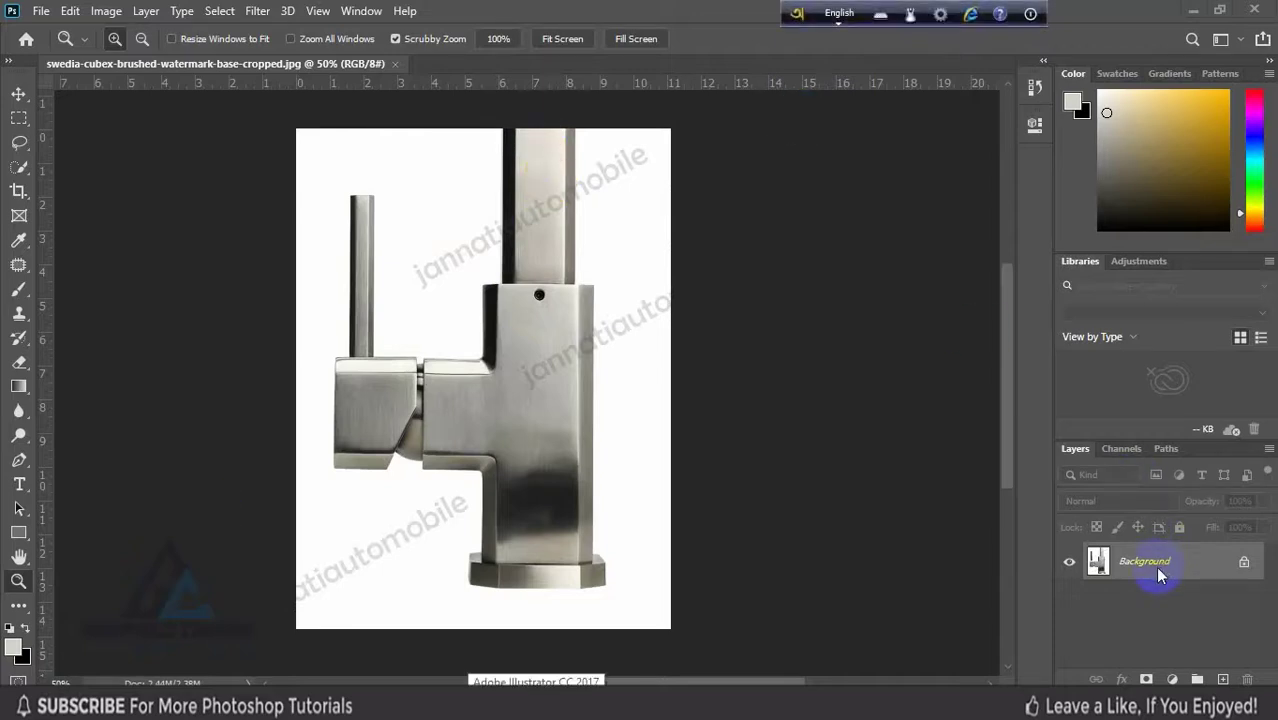
key("ctrl+j")
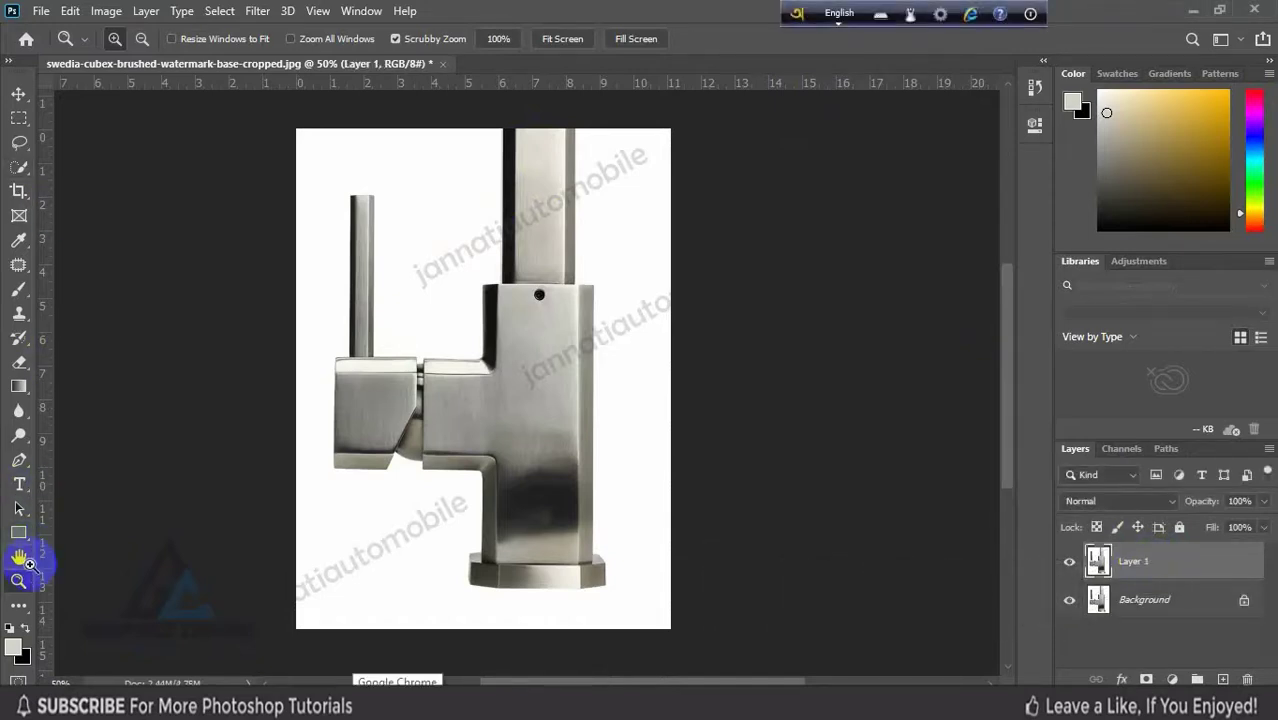
Step: Select the watermarked background area right of the upper pipe and fill it with white sampled from the background
left_click(571, 194)
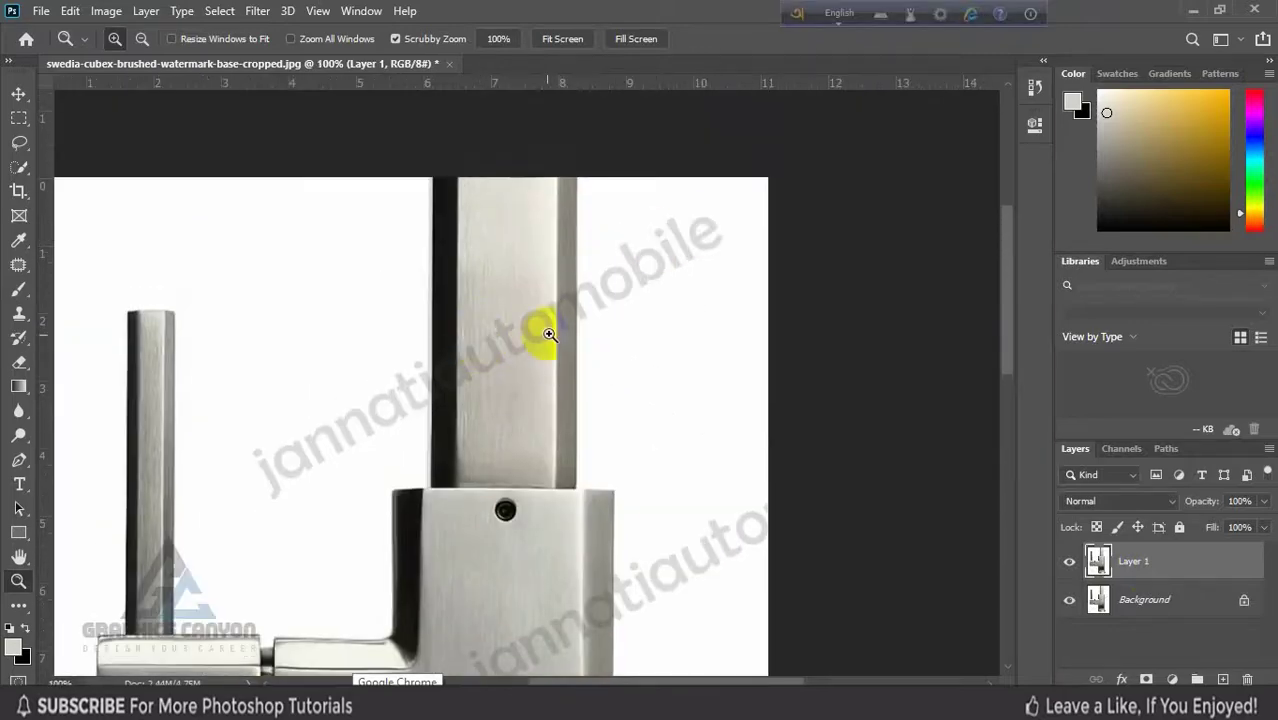
left_click(651, 281)
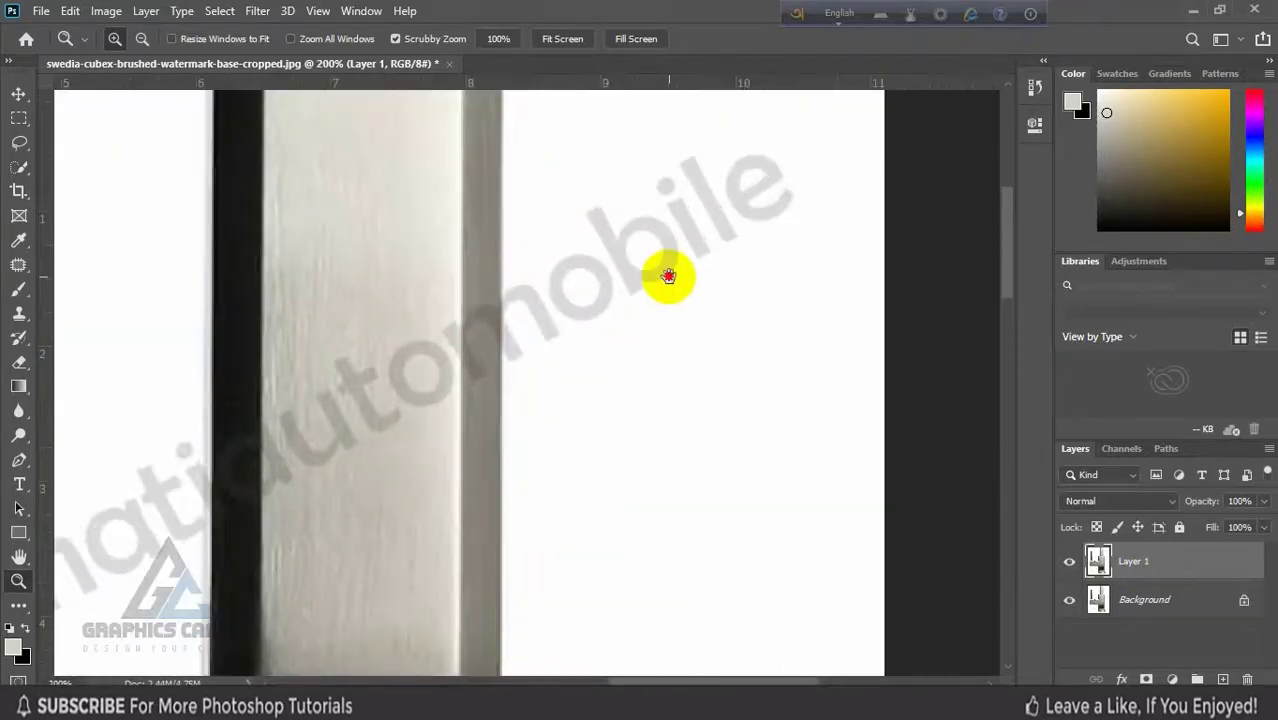
left_click_drag(665, 277, 571, 366)
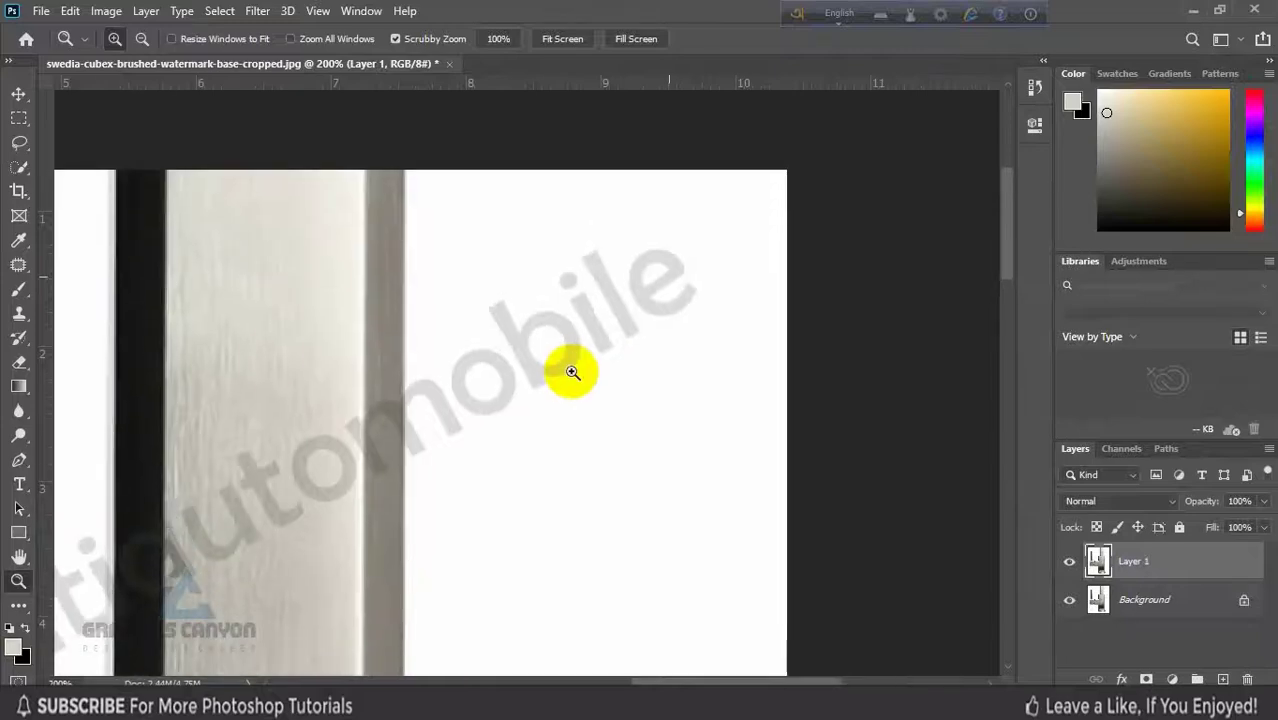
left_click(19, 118)
left_click_drag(403, 171, 747, 500)
left_click(14, 646)
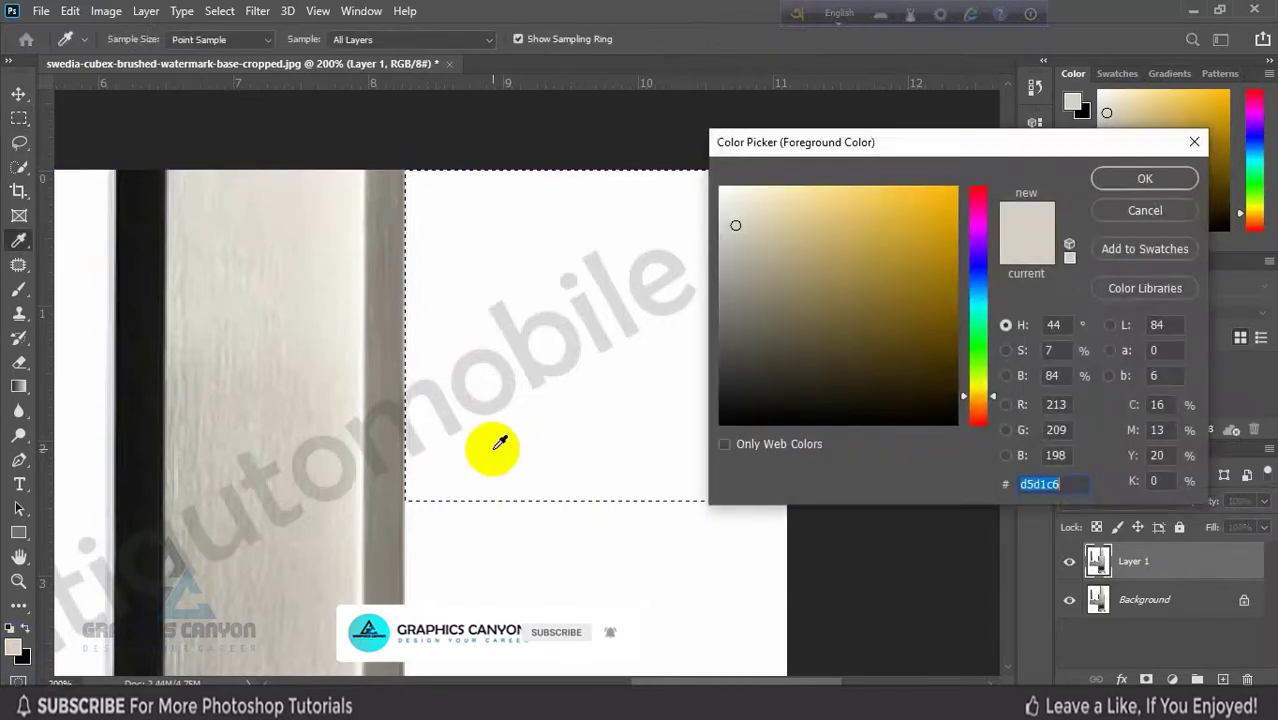
left_click(499, 445)
left_click(1110, 178)
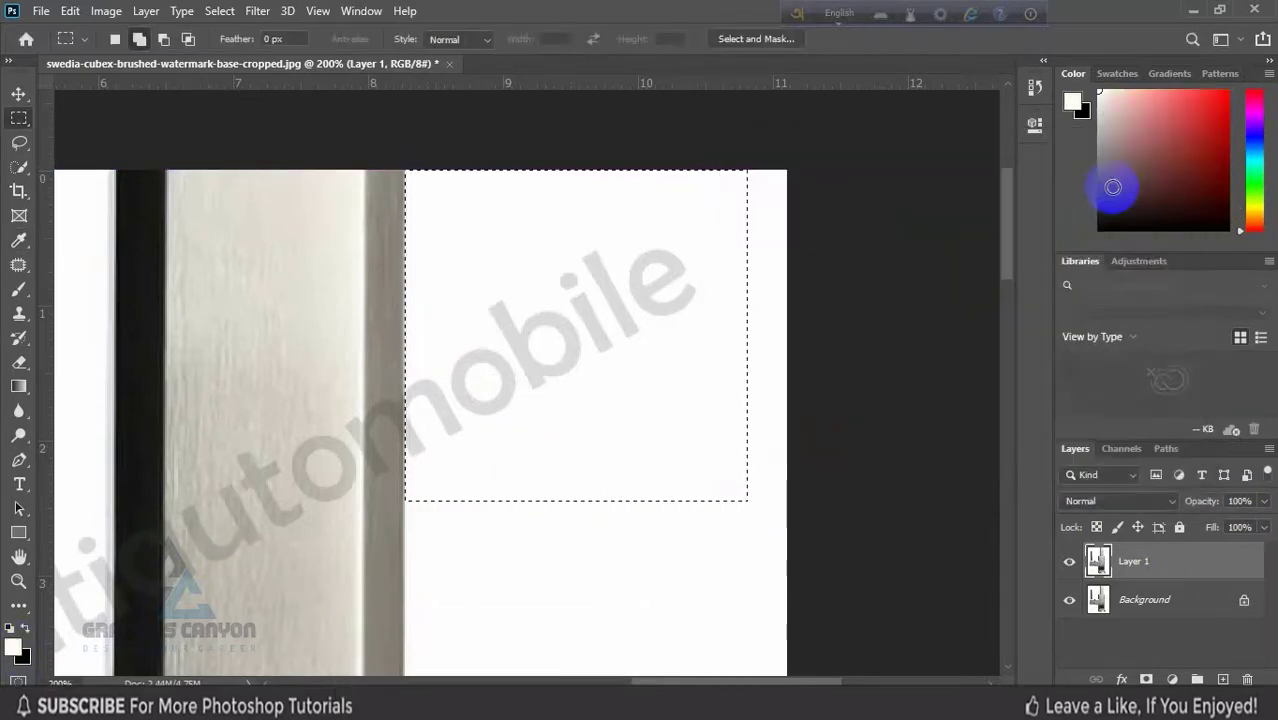
key("alt+BackSpace")
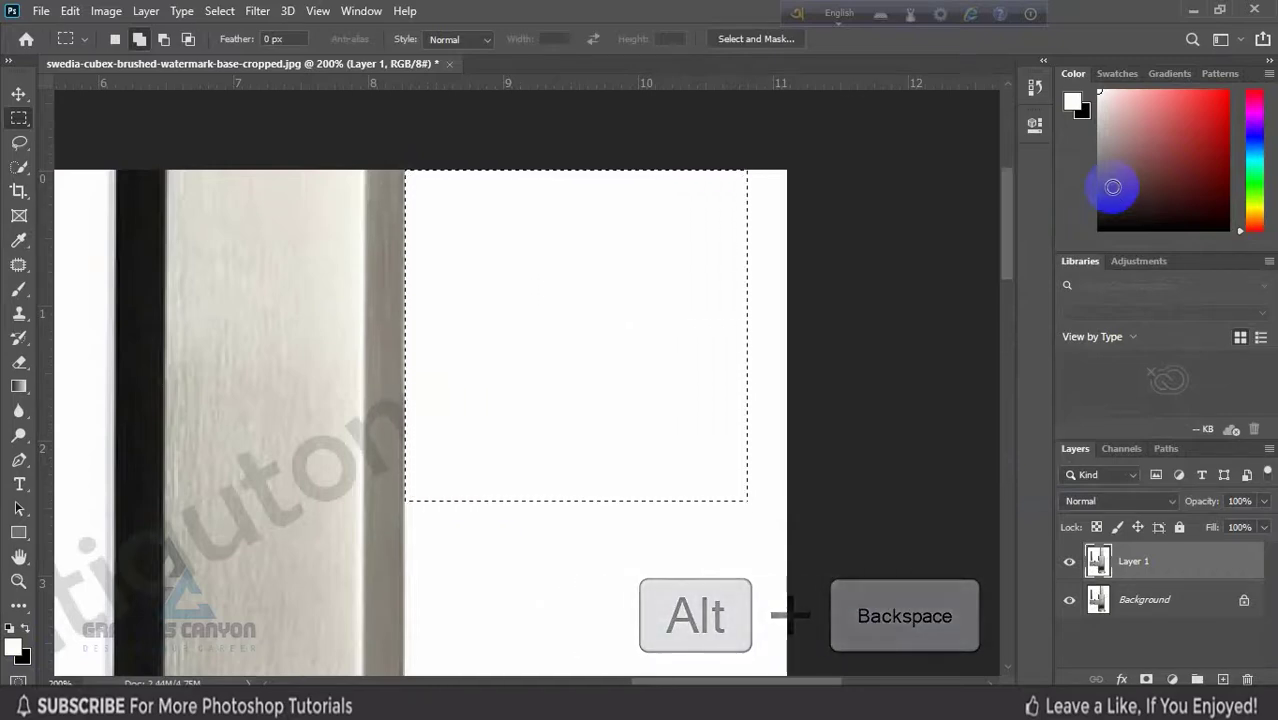
key("ctrl+d")
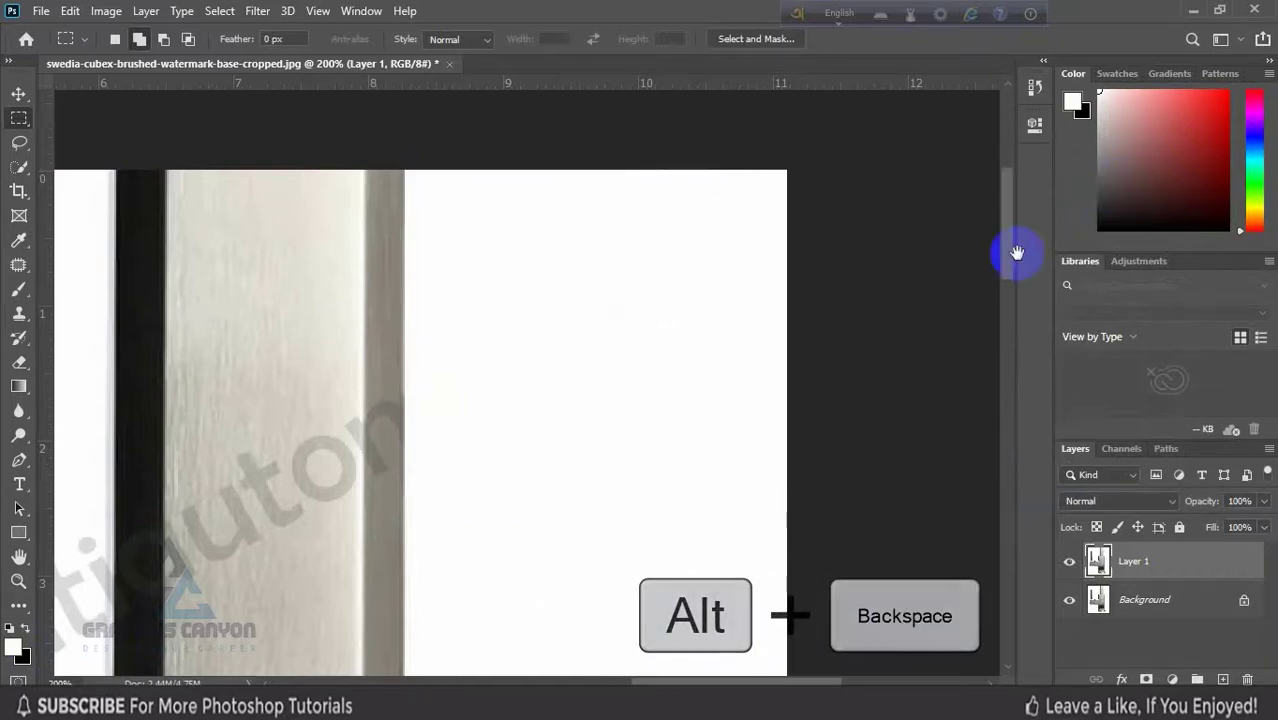
Step: Cover the background watermark text left of the upper pipe and right of the faucet body with white-filled rectangular selections
left_click_drag(414, 479, 762, 345)
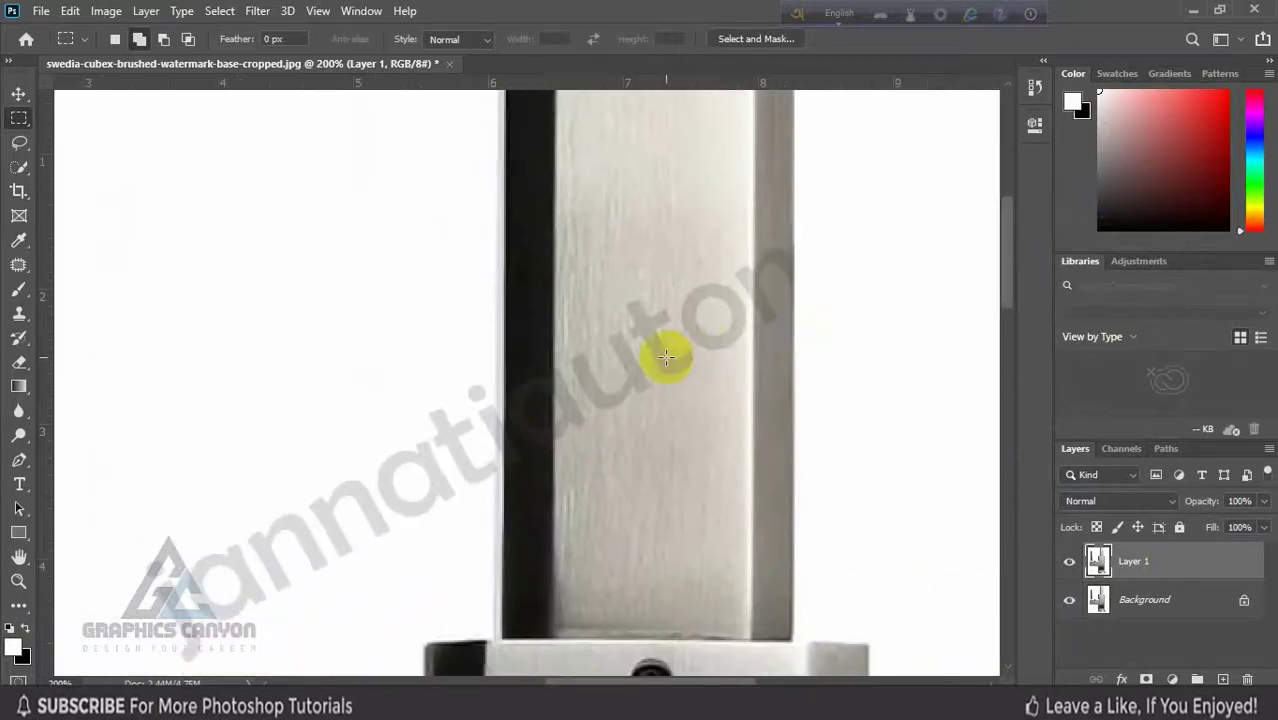
key("ctrl+minus")
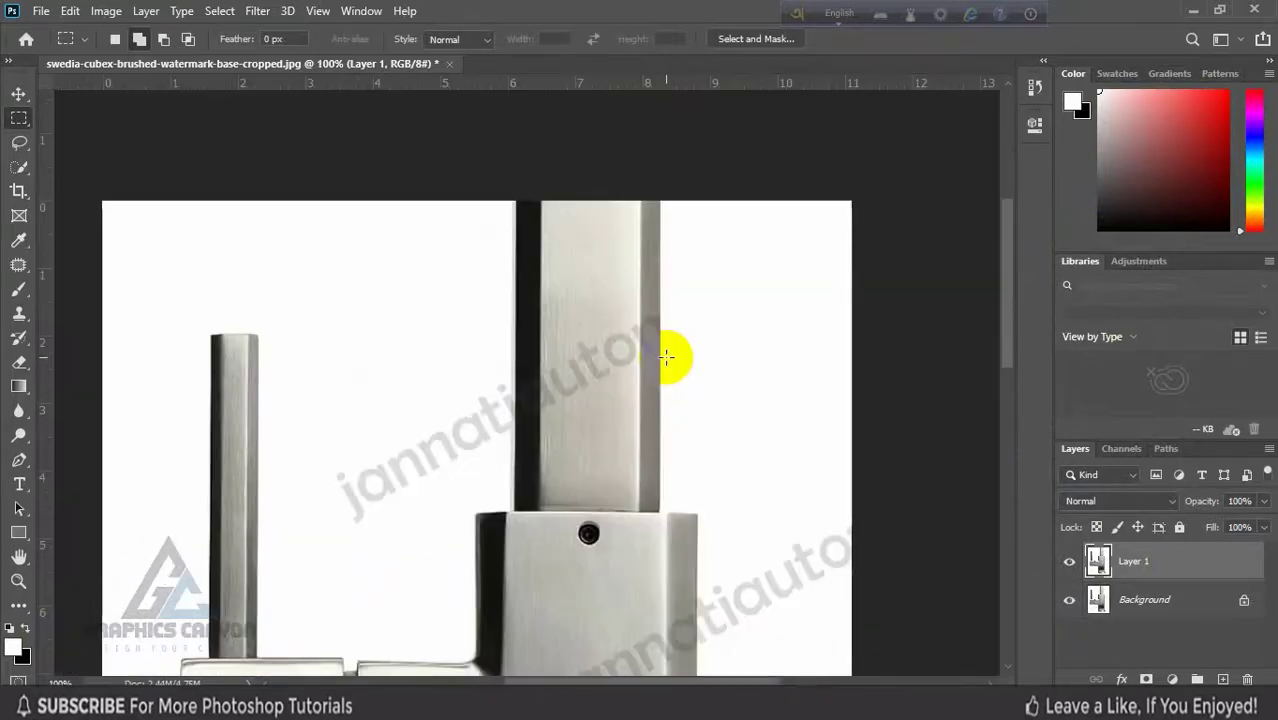
left_click_drag(379, 202, 515, 503)
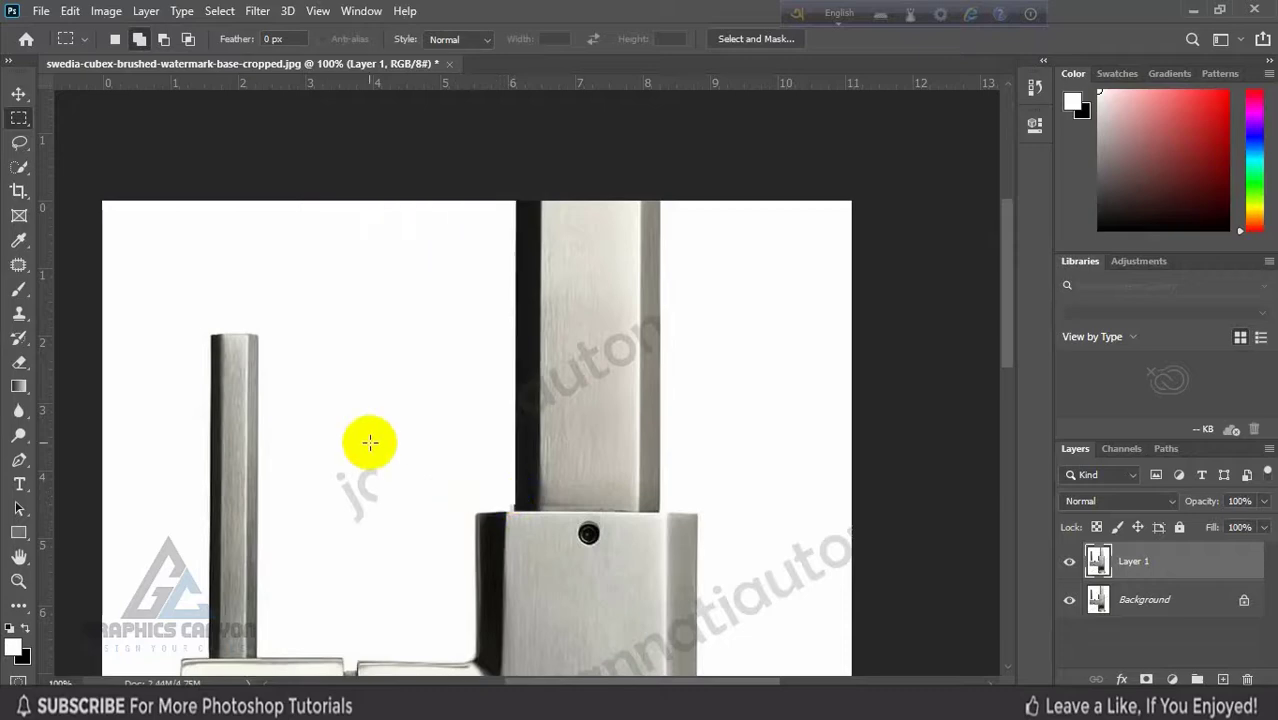
left_click_drag(320, 437, 392, 556)
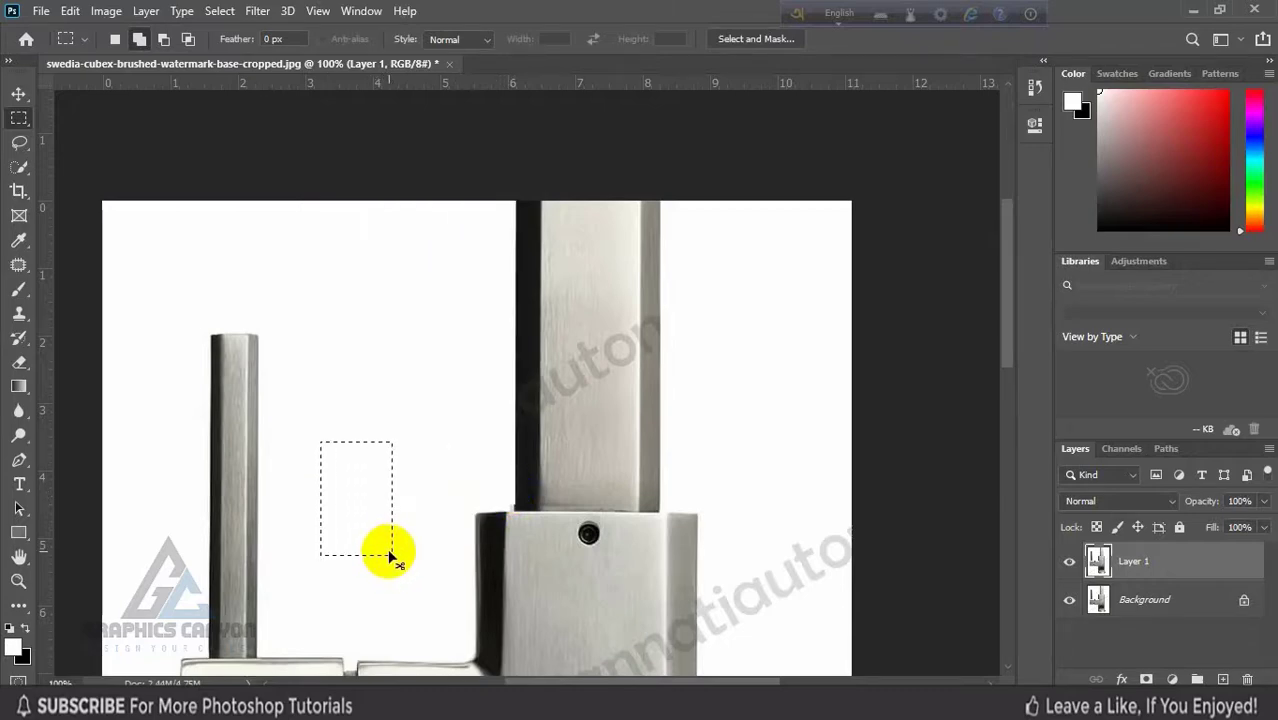
left_click_drag(568, 559, 434, 308)
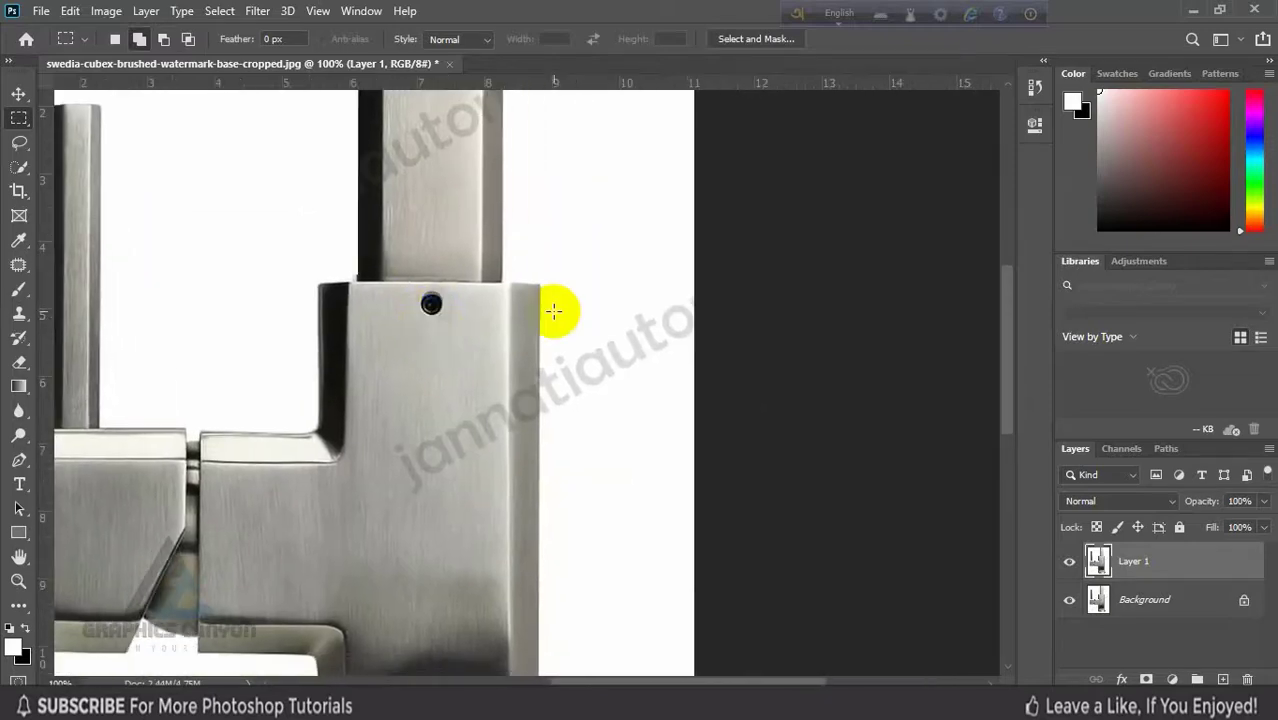
left_click_drag(540, 290, 743, 490)
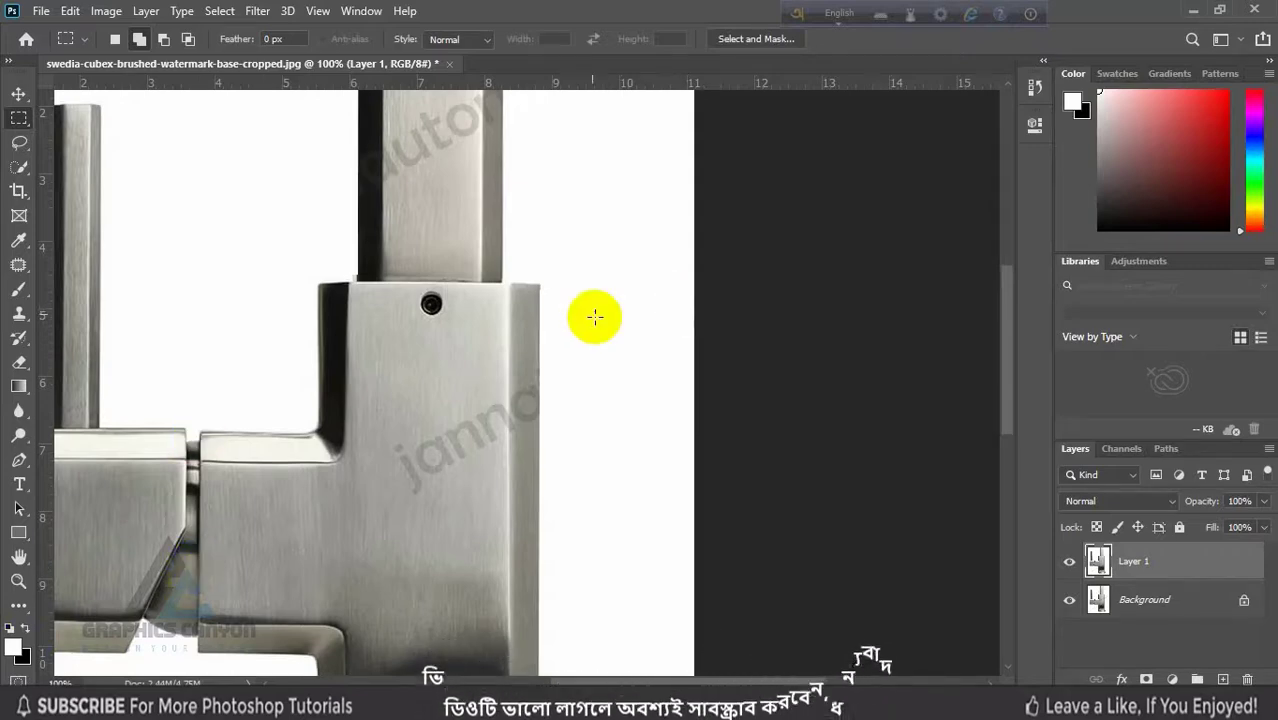
Step: Test a black foreground fill and a white background fill in a rectangle beside the faucet body, and restore the white foreground colour
left_click_drag(581, 289, 684, 489)
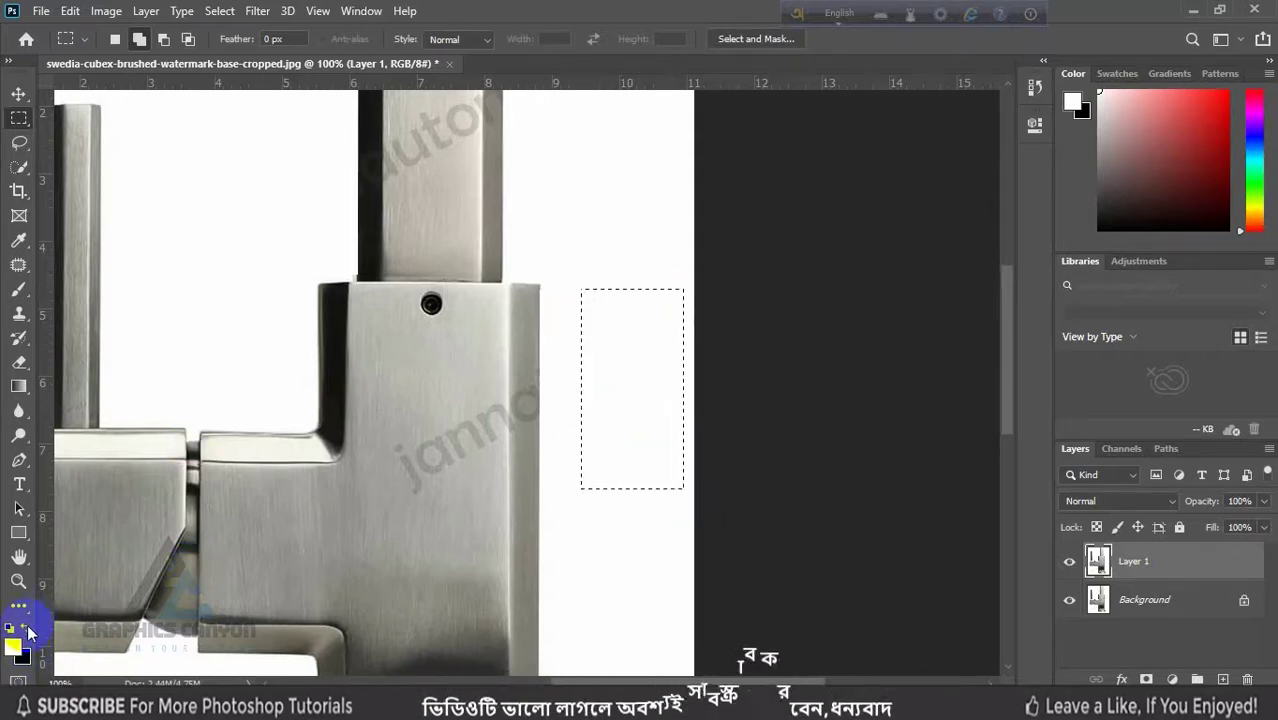
left_click(27, 628)
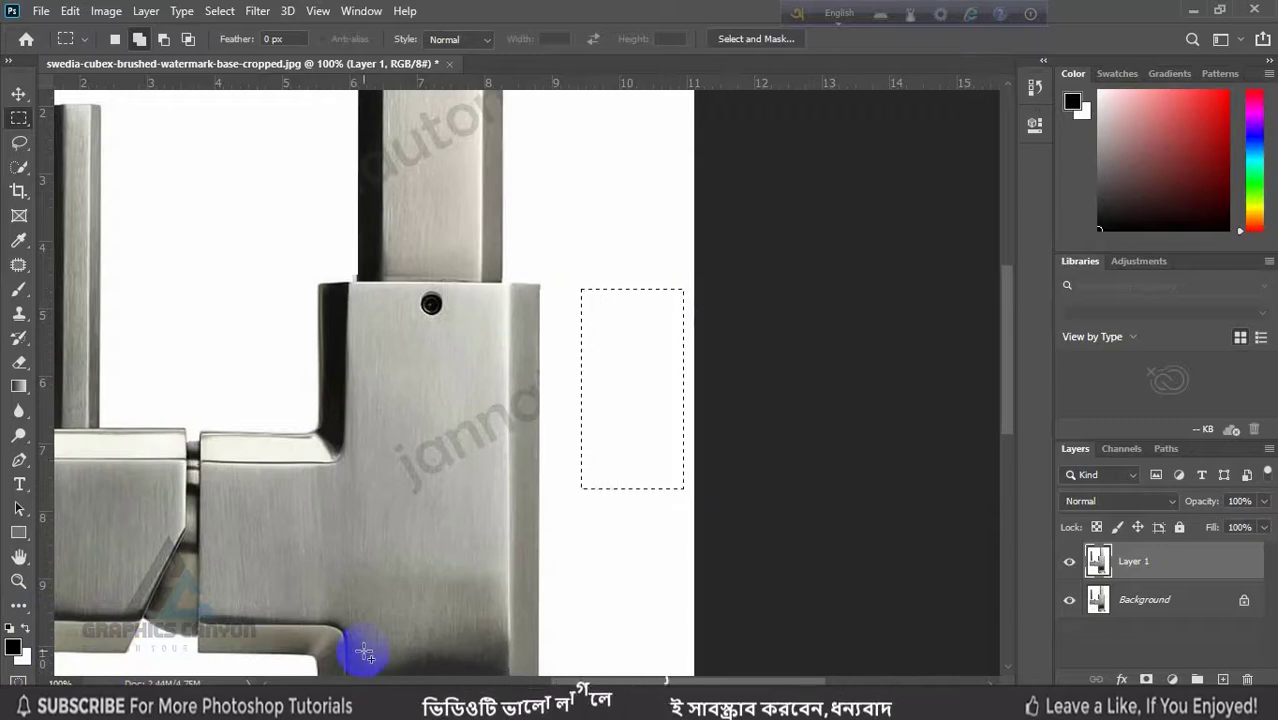
key("alt+BackSpace")
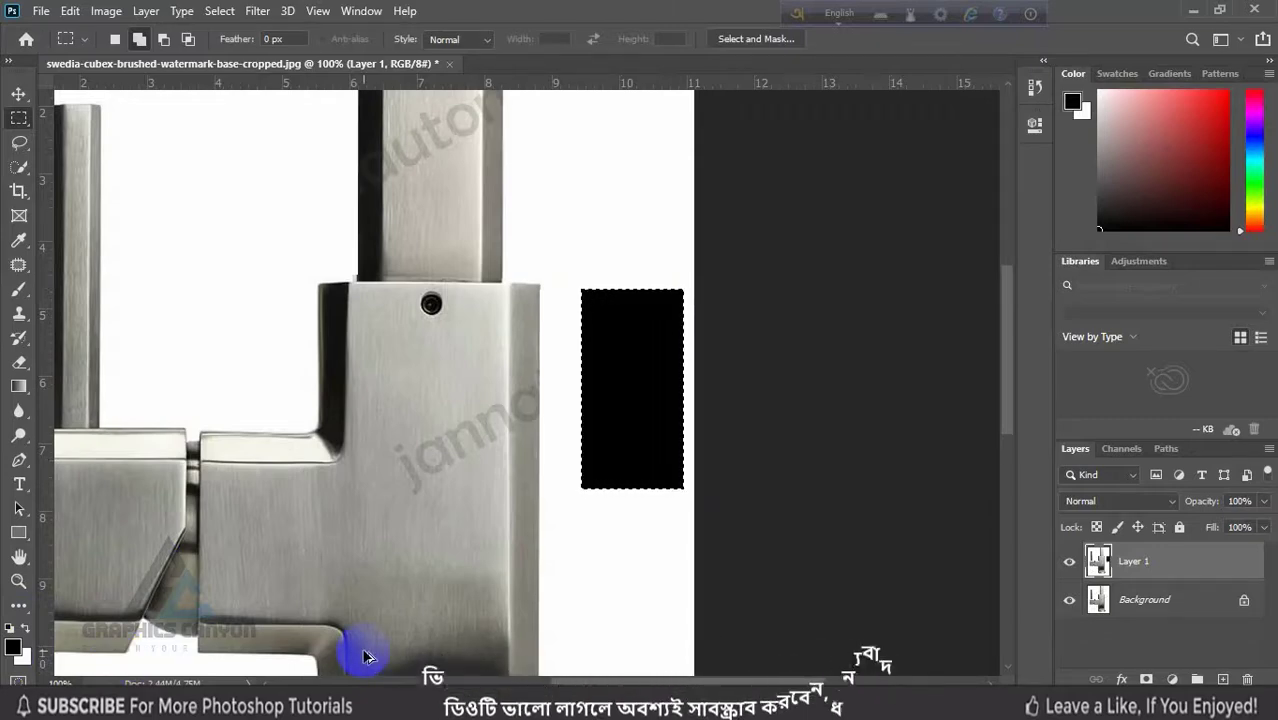
key("ctrl+BackSpace")
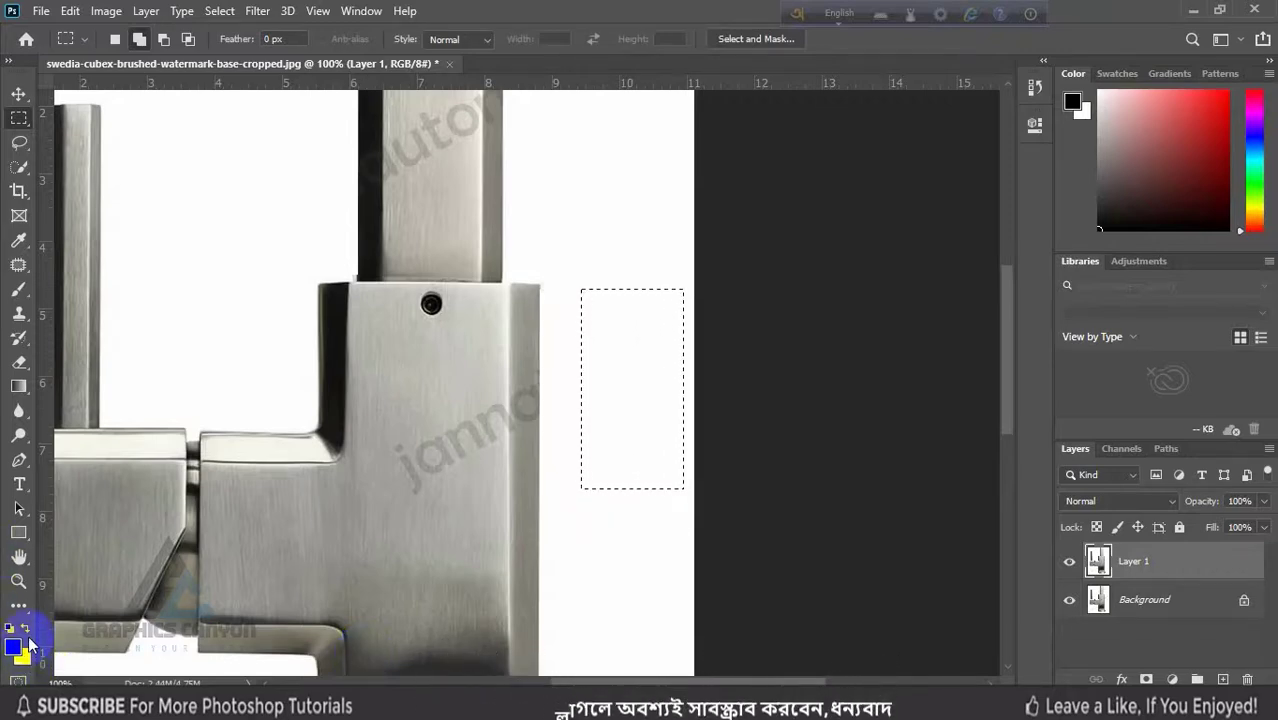
left_click(26, 630)
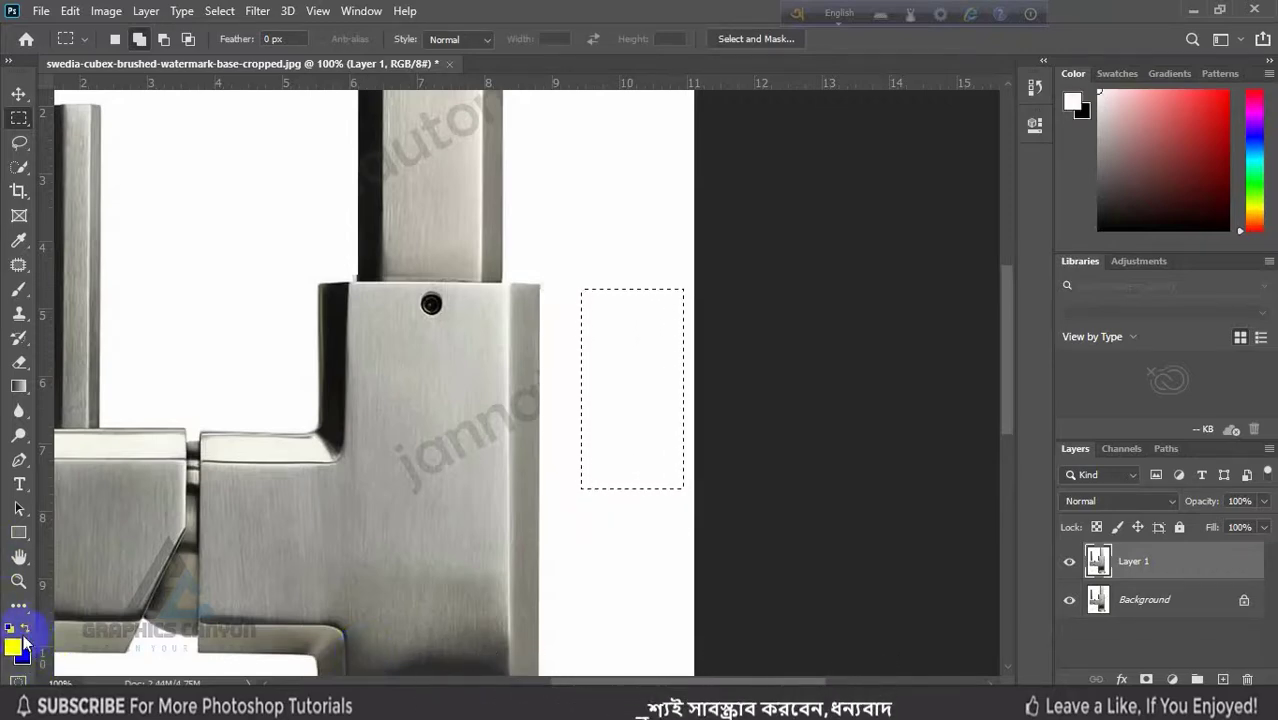
left_click(683, 562)
Step: Outline the watermark text below the faucet handle with the Lasso tool and fill it with white
left_click_drag(474, 528, 625, 345)
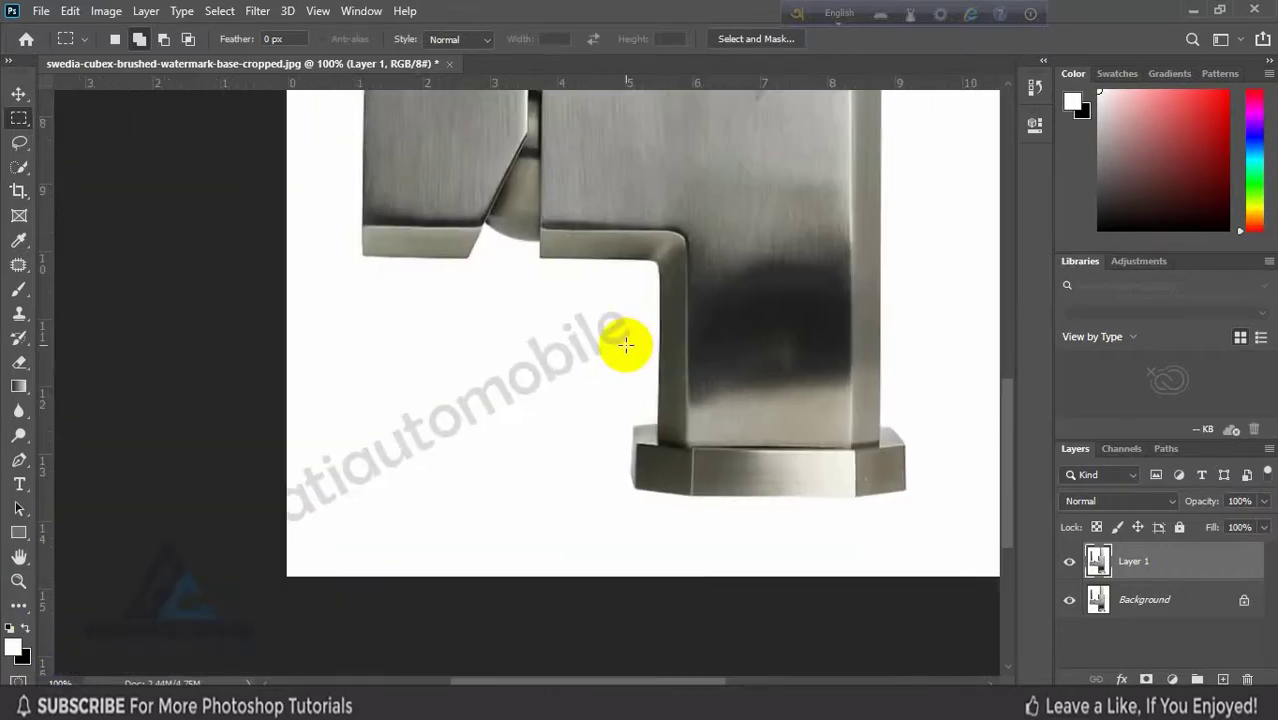
left_click(17, 143)
mouse_move(228, 486)
left_mouse_down()
mouse_move(414, 362)
mouse_move(599, 288)
mouse_move(627, 300)
mouse_move(499, 451)
mouse_move(228, 589)
left_mouse_up()
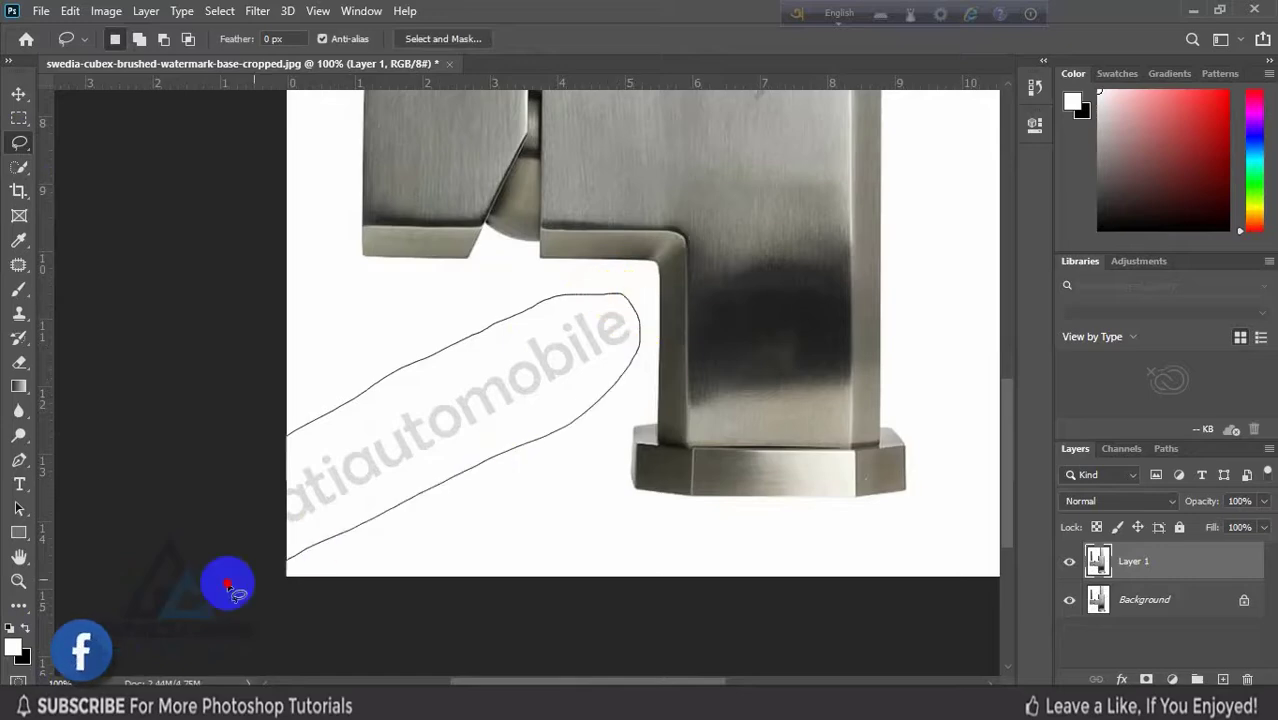
key("Delete")
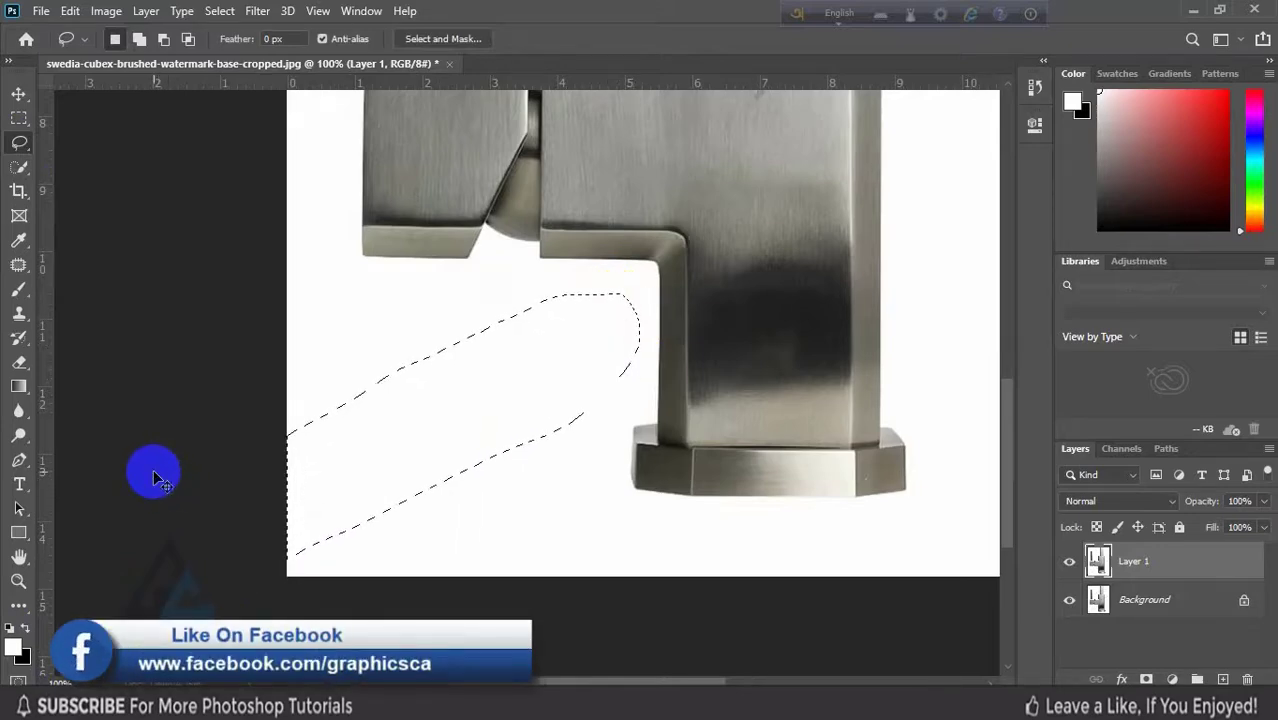
Step: Compare the cleaned background with the original image by switching Layer 1's visibility off and on
left_click_drag(505, 322, 542, 342)
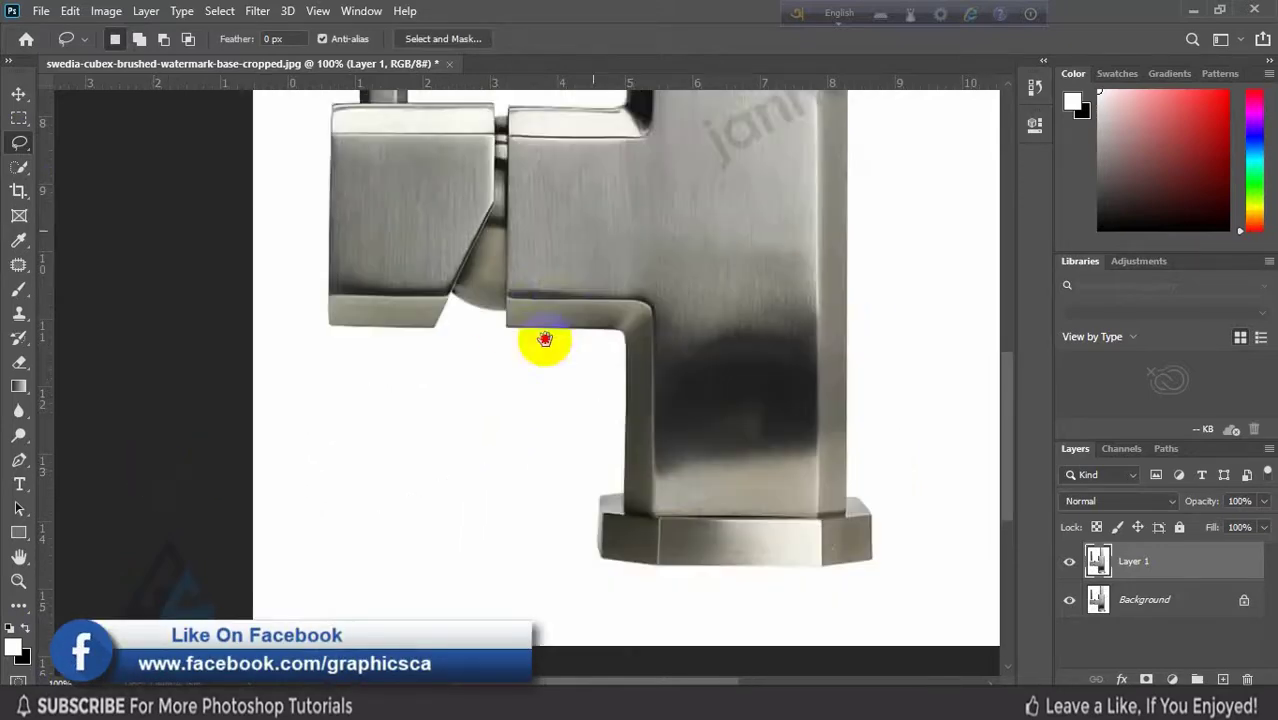
key("ctrl+minus")
key("ctrl+minus")
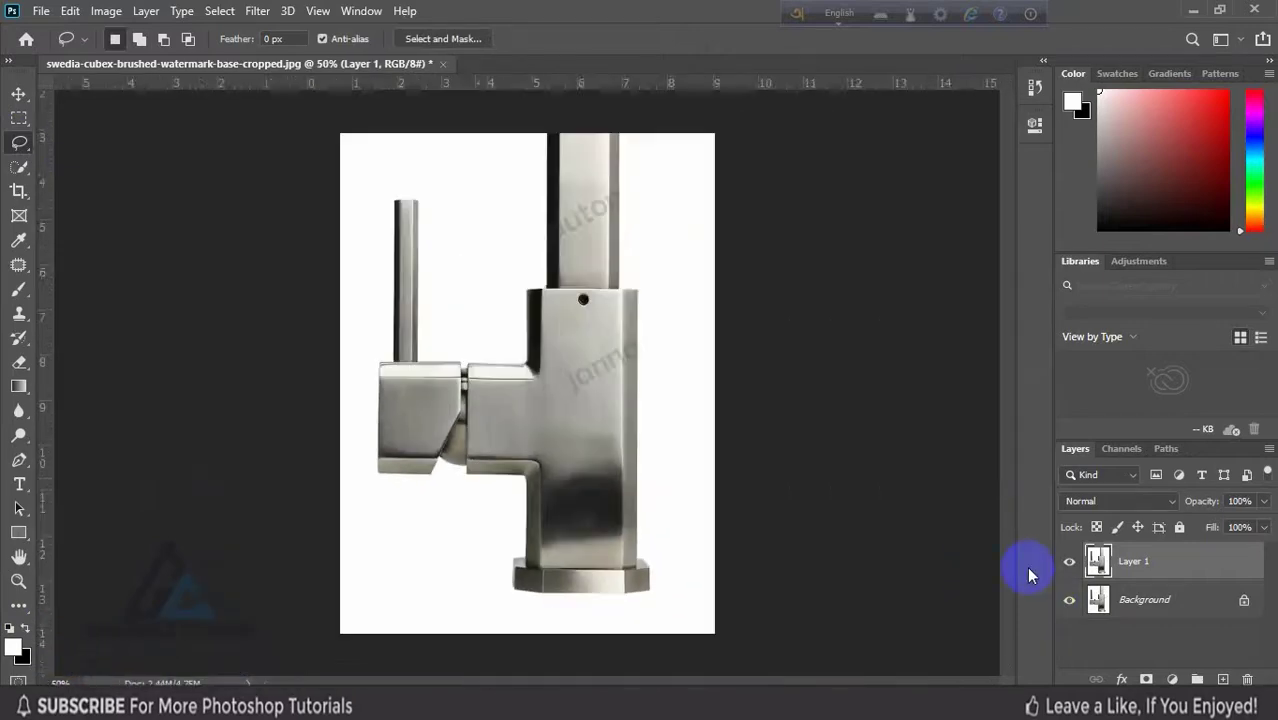
left_click(1081, 566)
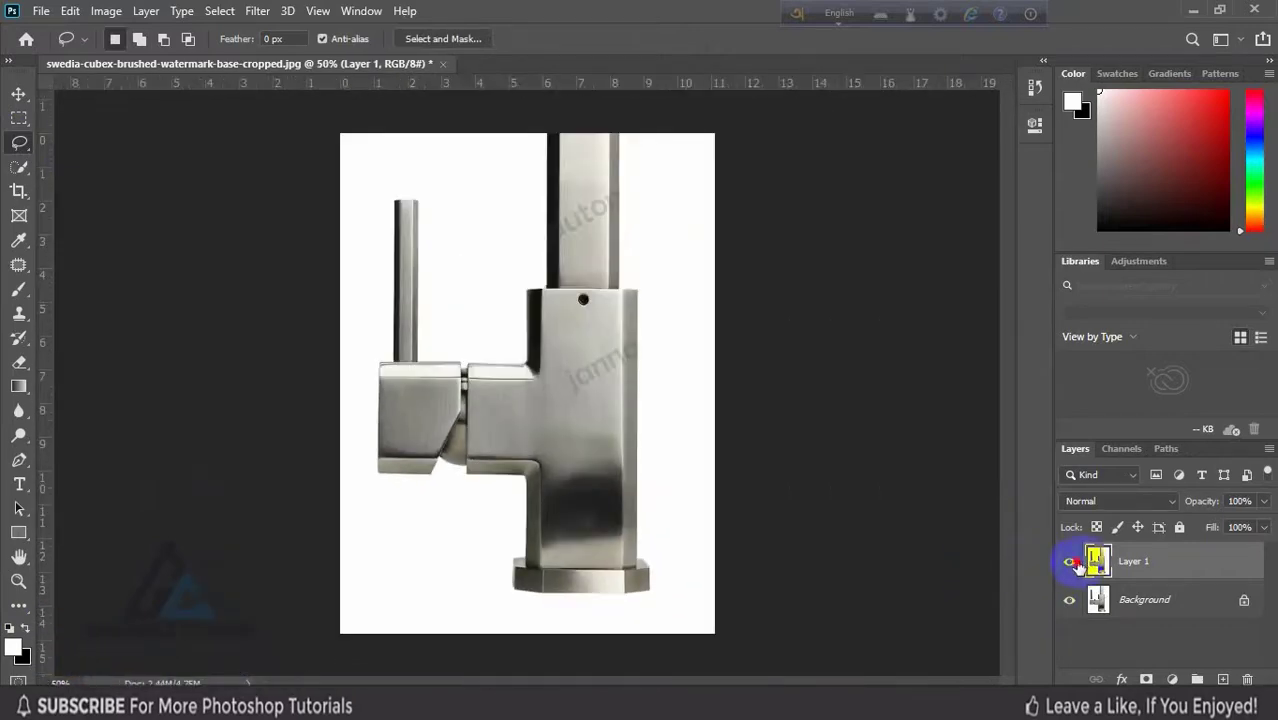
left_click(1069, 562)
left_click(1074, 563)
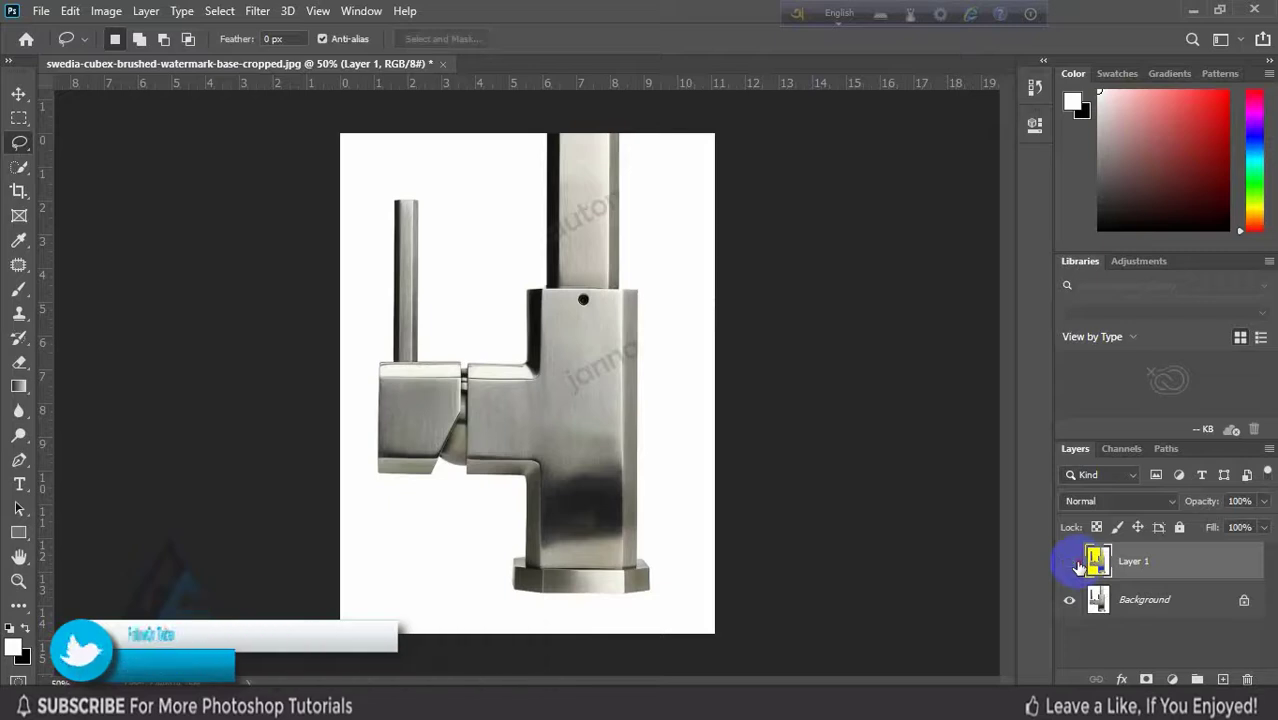
left_click(1070, 562)
left_click(1070, 562)
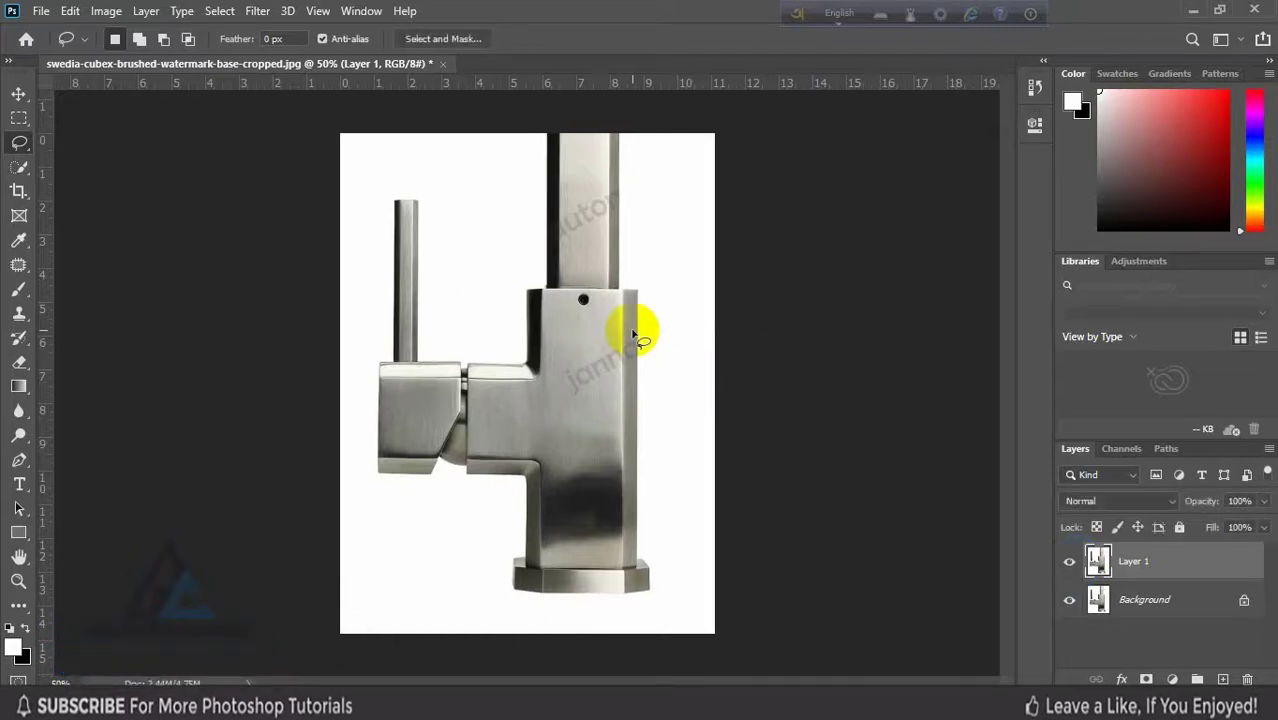
Step: Remove the first watermark letters from the front face of the faucet body with the Spot Healing Brush, reducing the brush size to 20
left_click(18, 581)
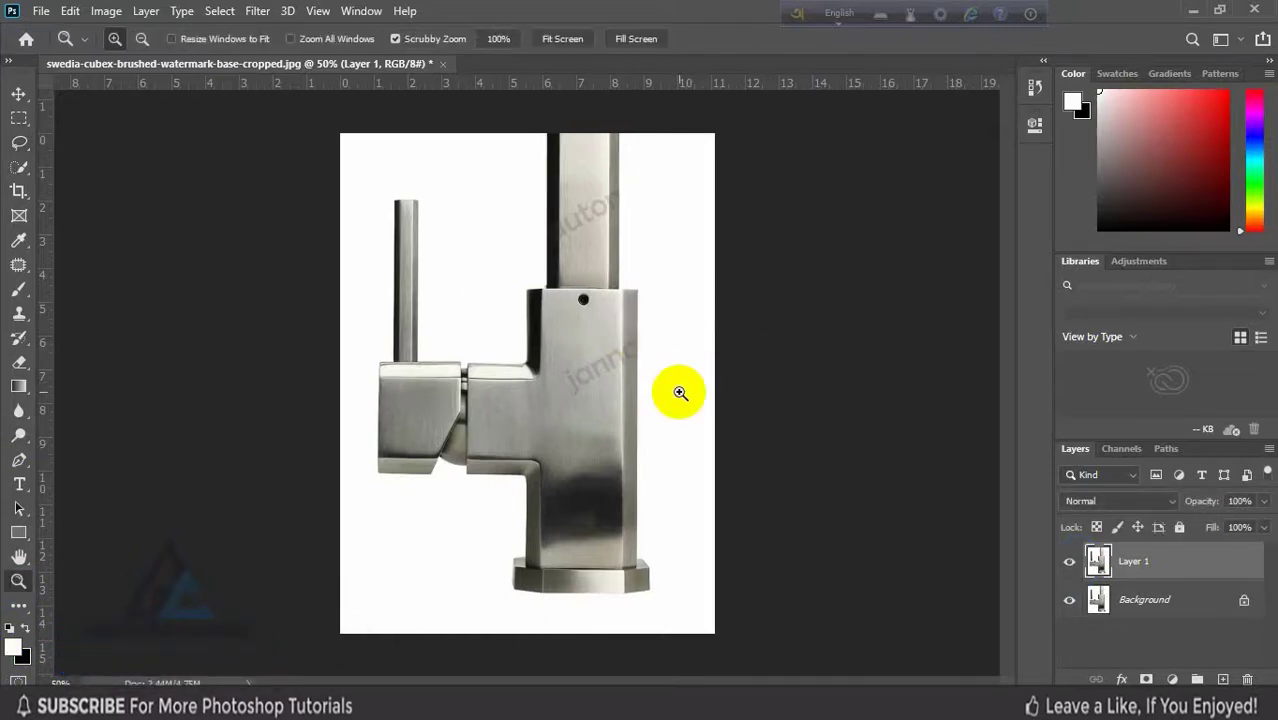
left_click(628, 377)
left_click(674, 350)
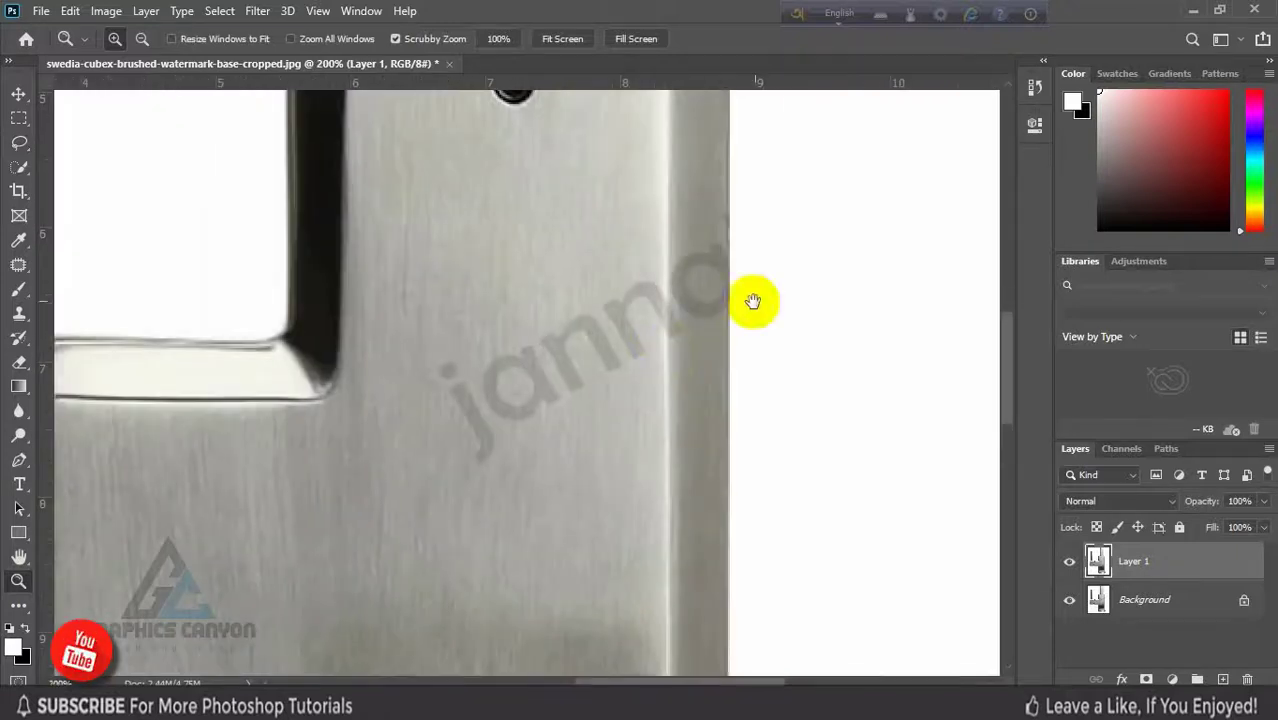
left_click_drag(750, 300, 689, 373)
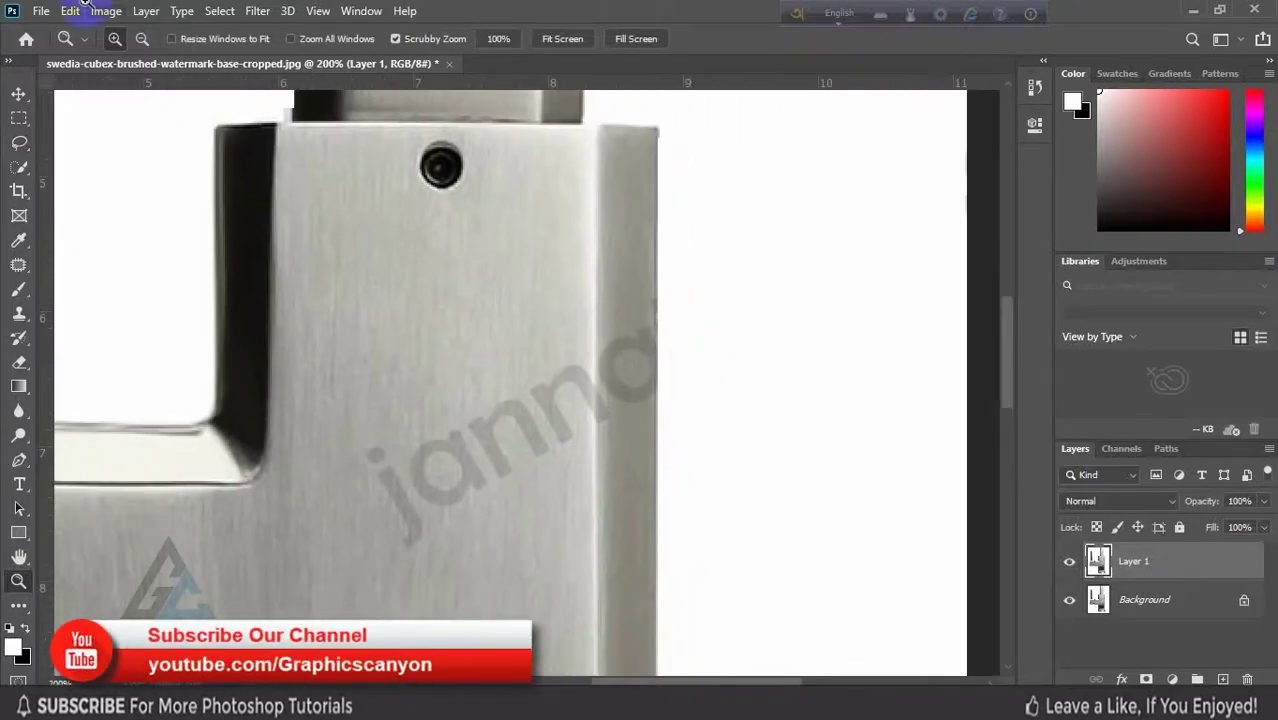
left_click(19, 268)
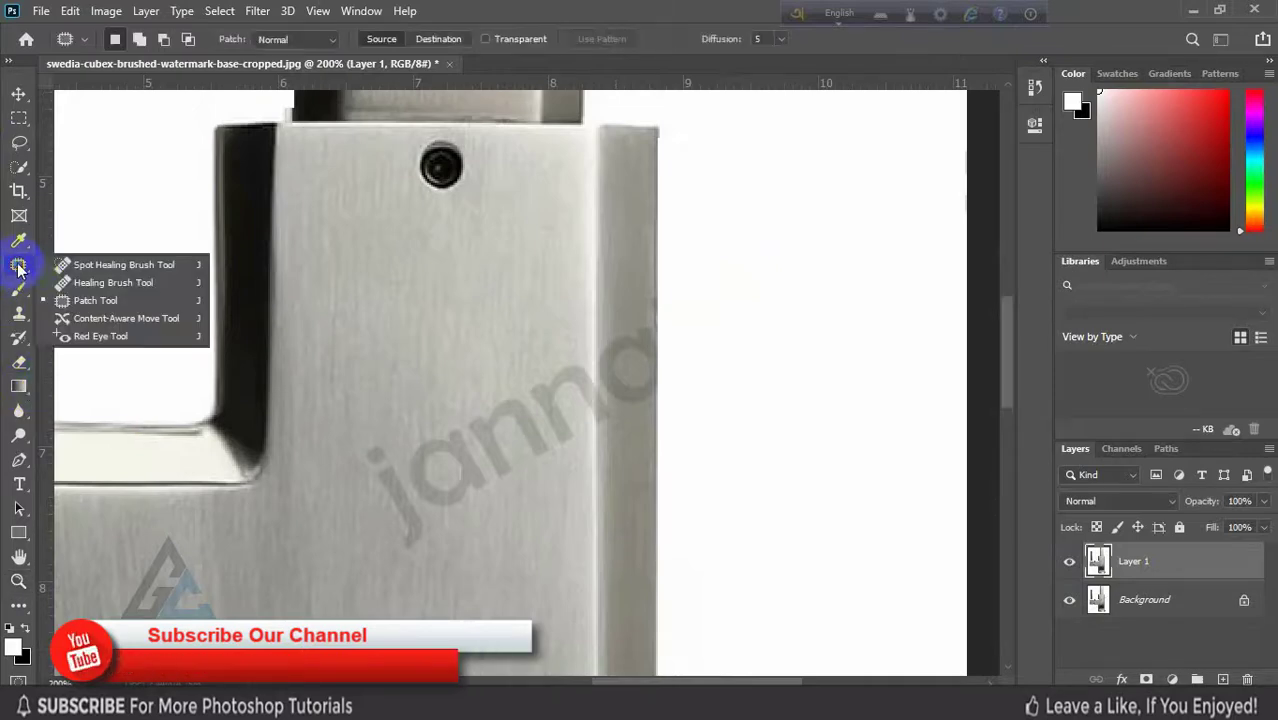
left_click(125, 266)
mouse_move(446, 500)
left_mouse_down()
mouse_move(408, 495)
mouse_move(375, 458)
mouse_move(413, 537)
mouse_move(441, 451)
mouse_move(478, 472)
mouse_move(448, 498)
mouse_move(419, 478)
mouse_move(495, 460)
mouse_move(502, 481)
mouse_move(491, 427)
mouse_move(500, 418)
mouse_move(541, 451)
mouse_move(494, 446)
mouse_move(521, 416)
mouse_move(551, 446)
mouse_move(548, 410)
mouse_move(516, 446)
left_mouse_up()
key("bracketleft")
key("bracketleft")
key("bracketleft")
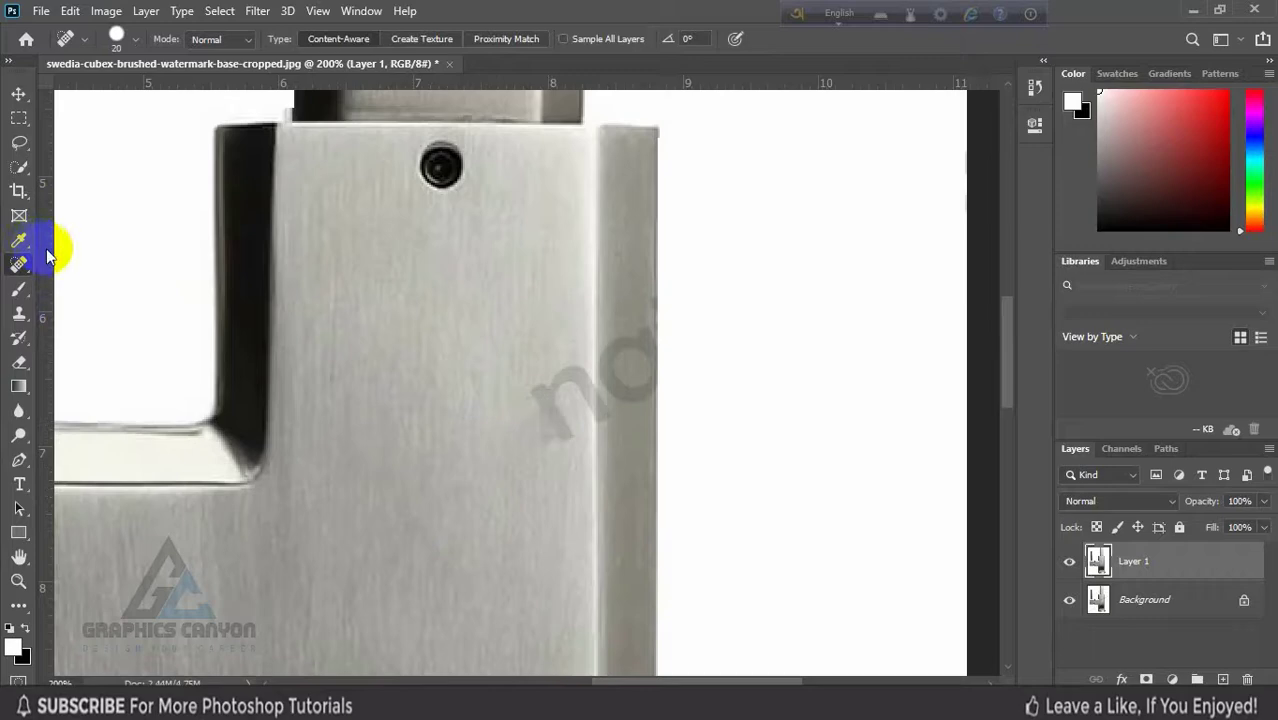
Step: Patch the remaining watermark letters across the right edge of the faucet body with clean metal from below, and clear the selection
right_click(30, 274)
left_click(110, 298)
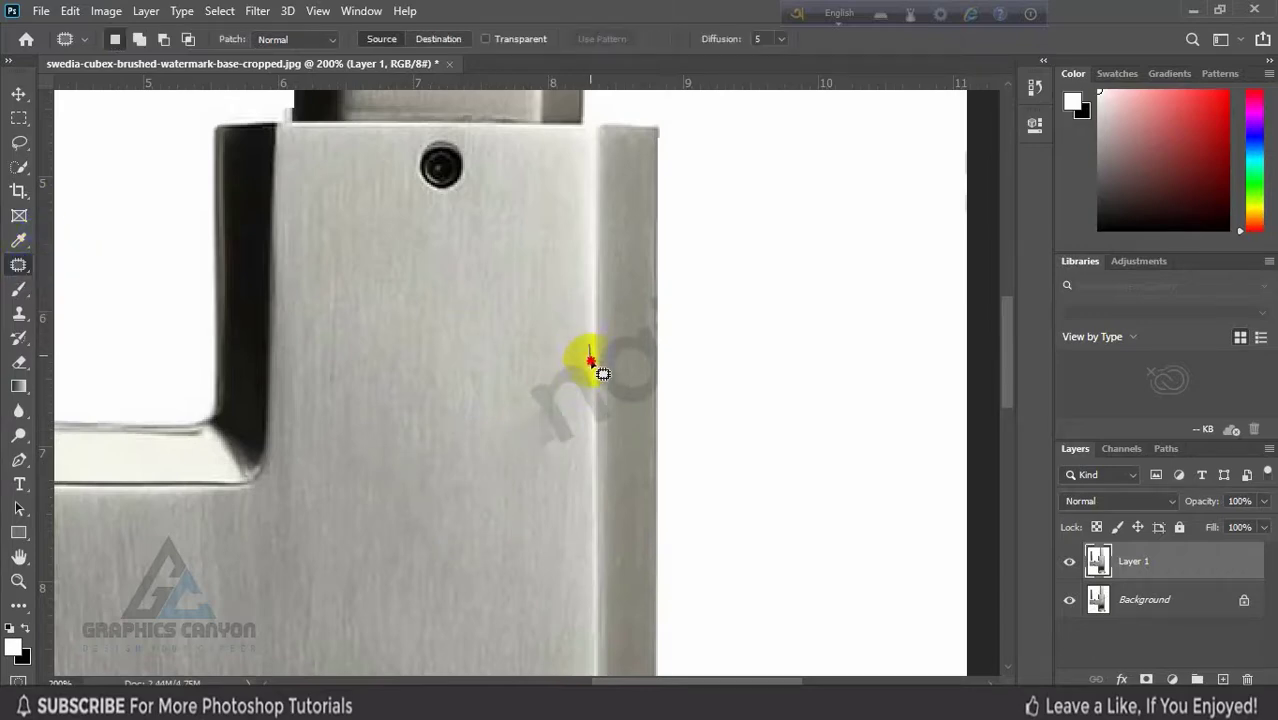
left_click_drag(592, 366, 592, 368)
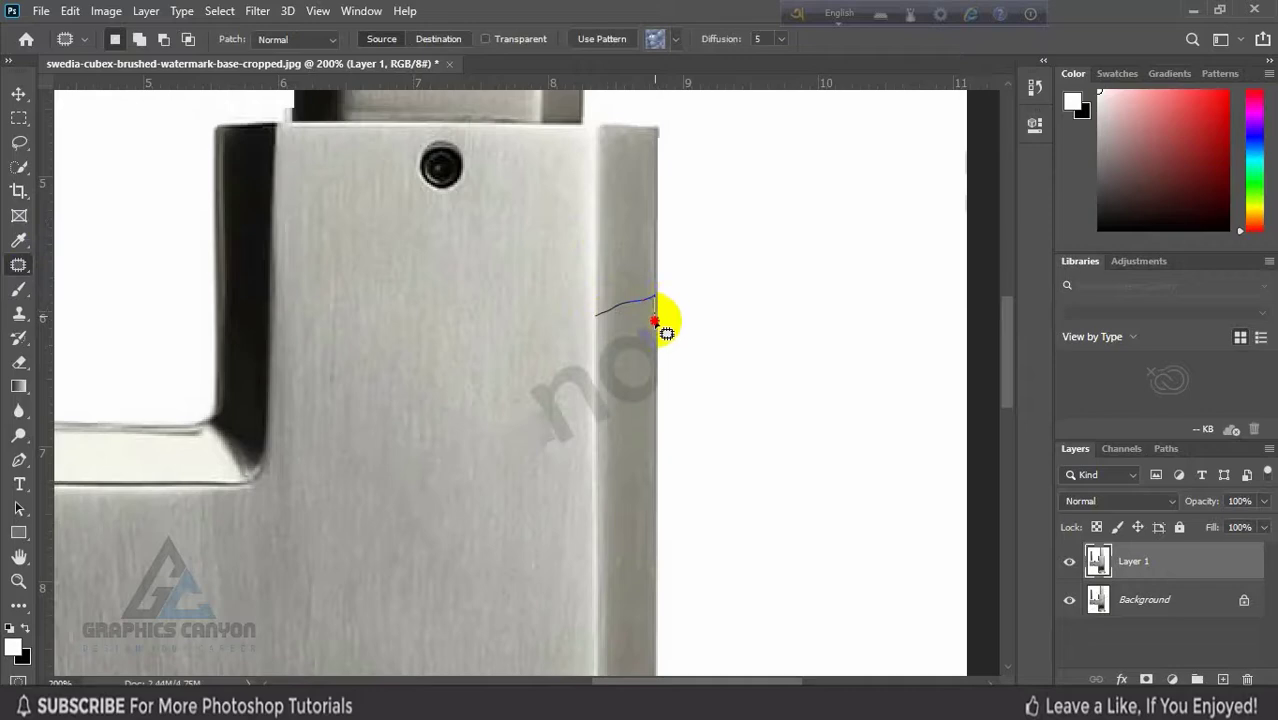
left_click_drag(655, 331, 655, 378)
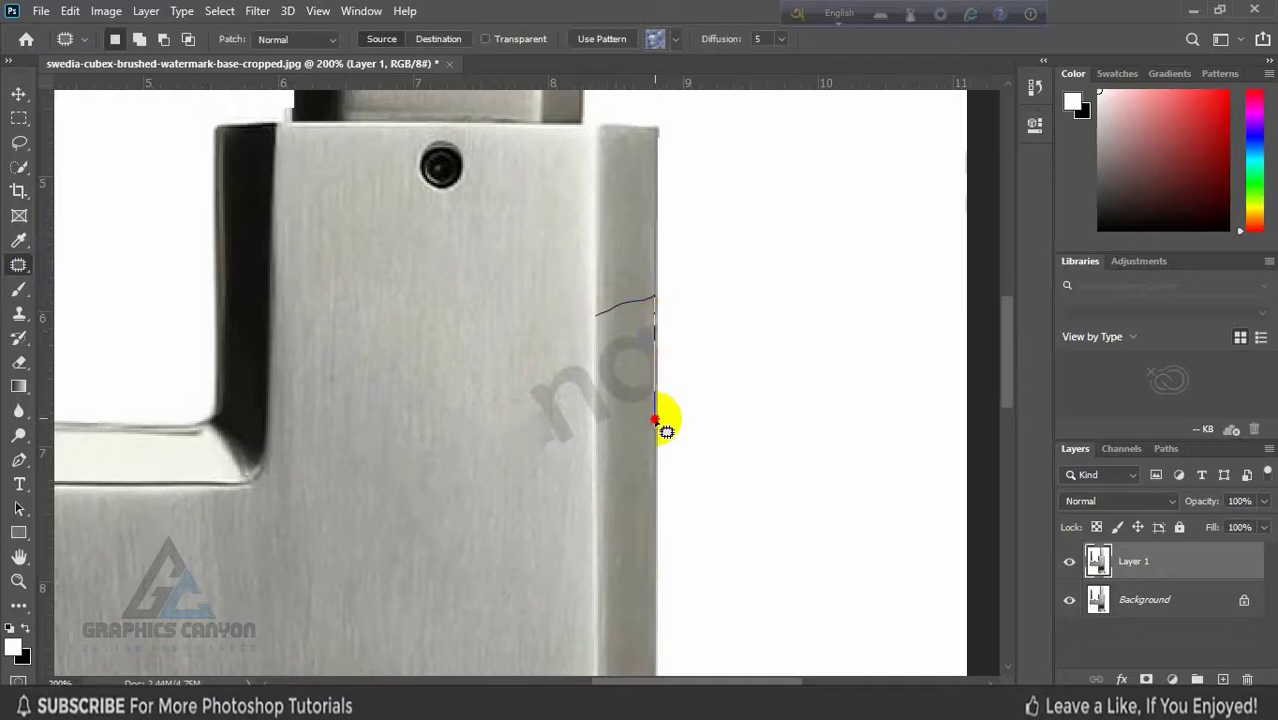
mouse_move(655, 440)
left_mouse_down()
mouse_move(566, 474)
mouse_move(511, 472)
mouse_move(543, 319)
mouse_move(590, 312)
left_mouse_up()
scroll(668, 242, "down", 3)
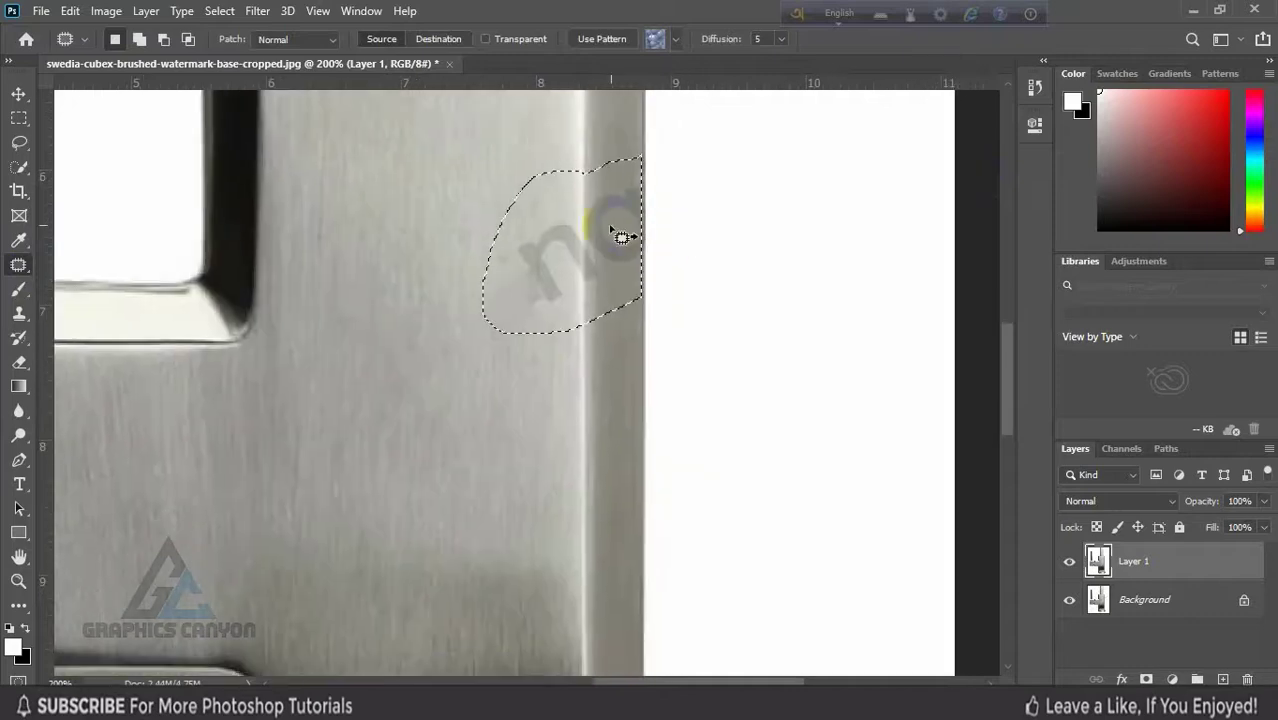
left_click_drag(612, 238, 597, 414)
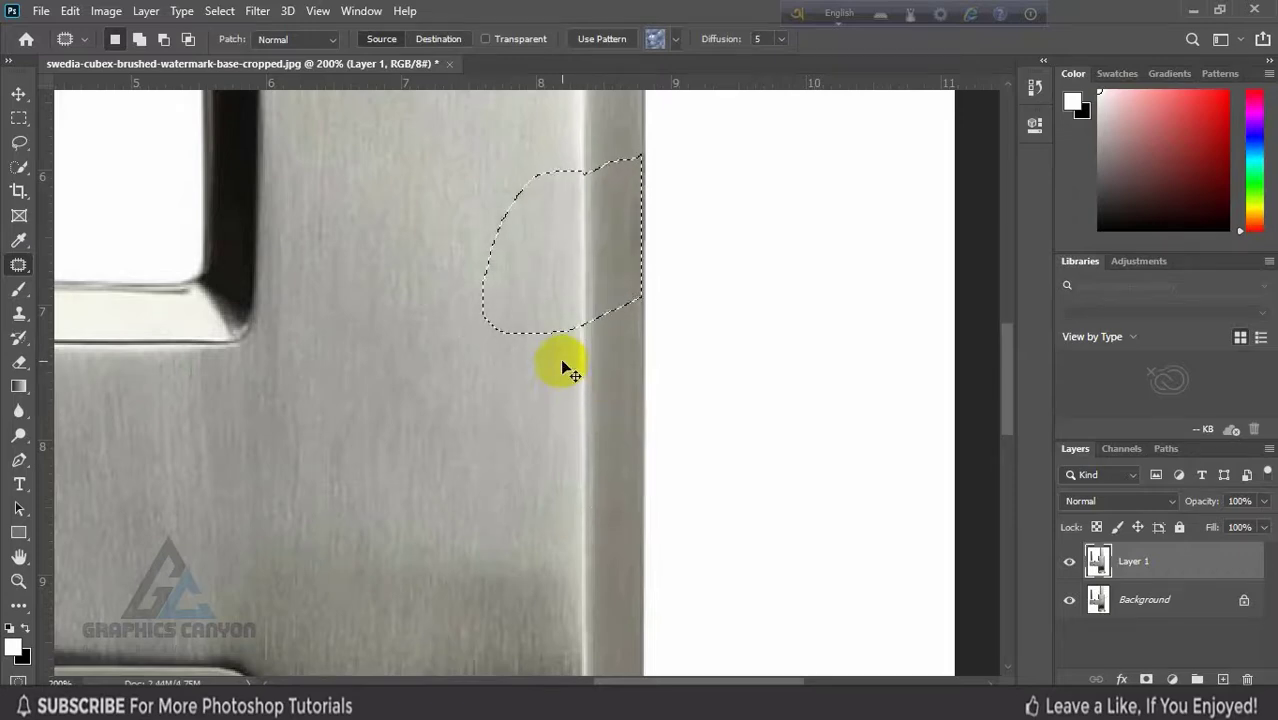
key("ctrl+d")
Step: Remove the watermark letters from the front face of the upright neck and its bright edge with the Patch tool
scroll(624, 248, "up", 3)
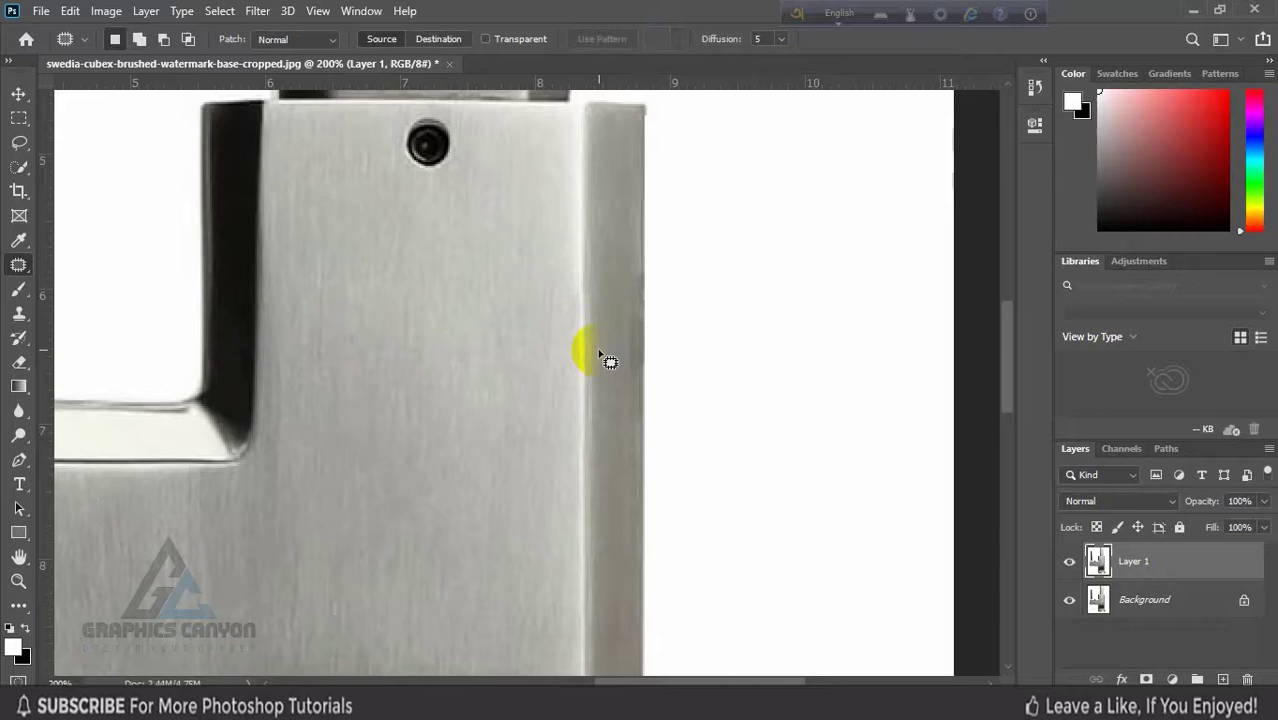
left_click(588, 292)
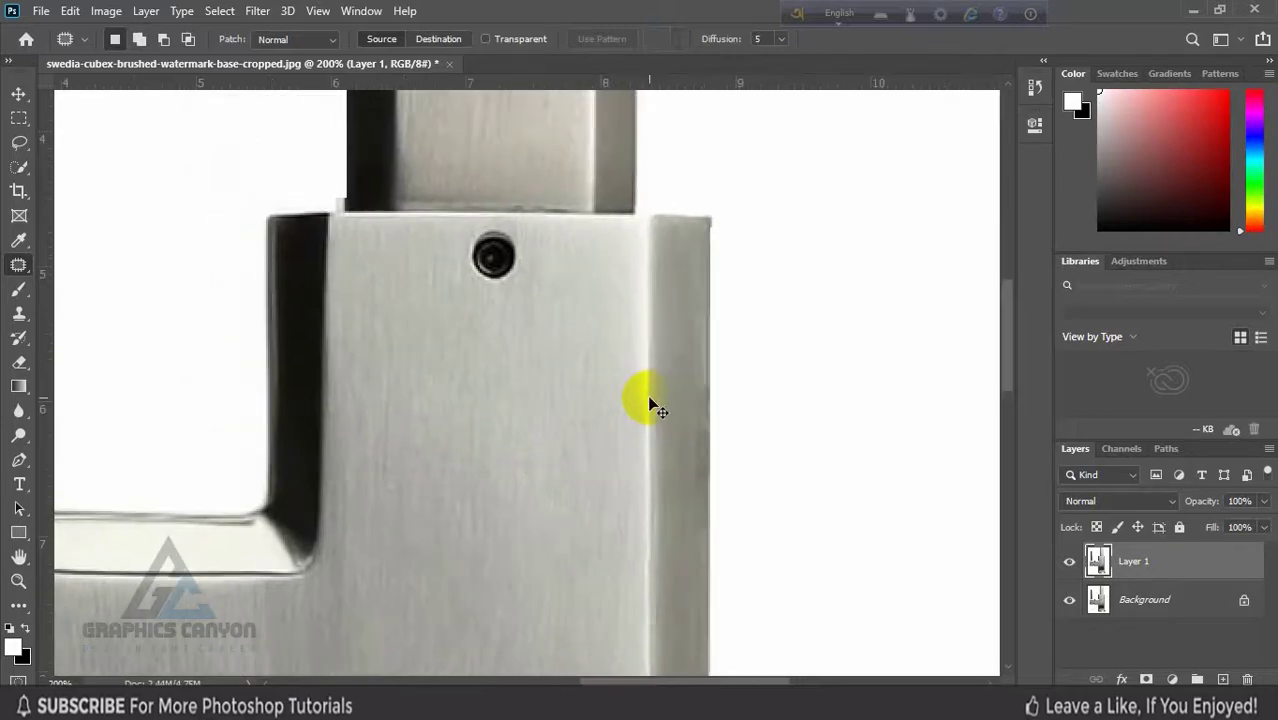
key("ctrl+minus")
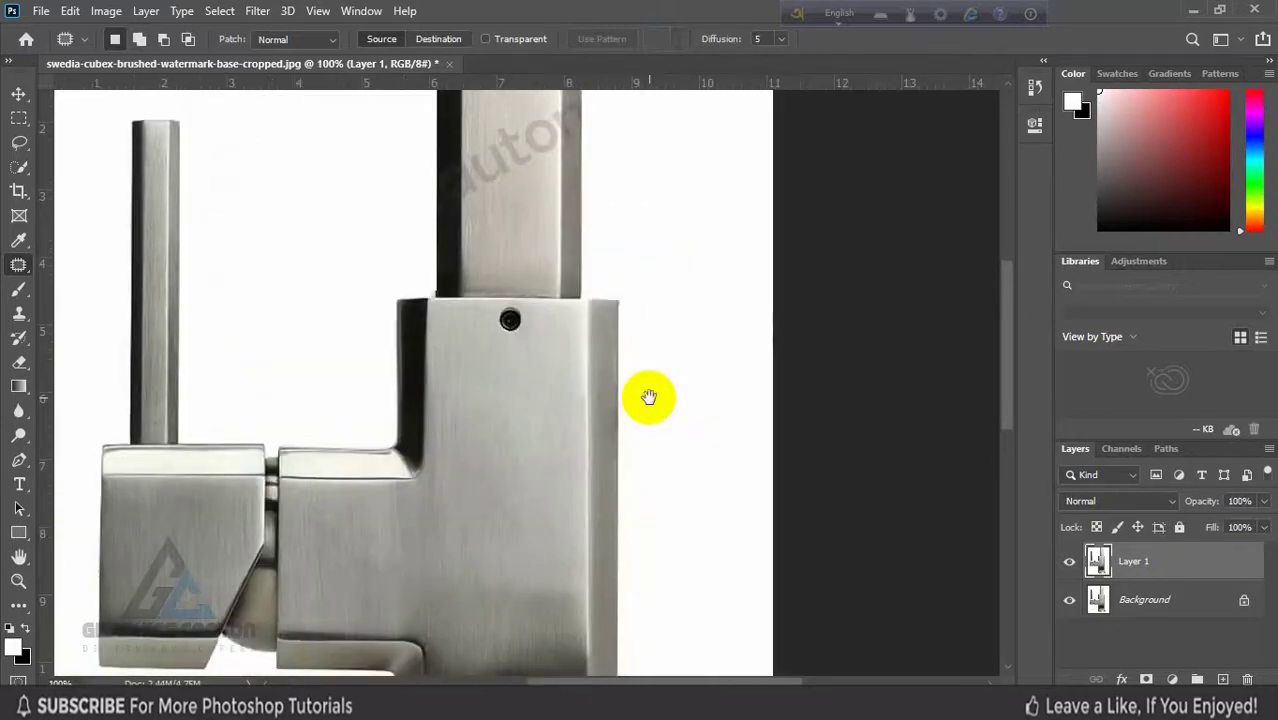
left_click_drag(648, 397, 613, 456)
key("ctrl+plus")
key("ctrl+plus")
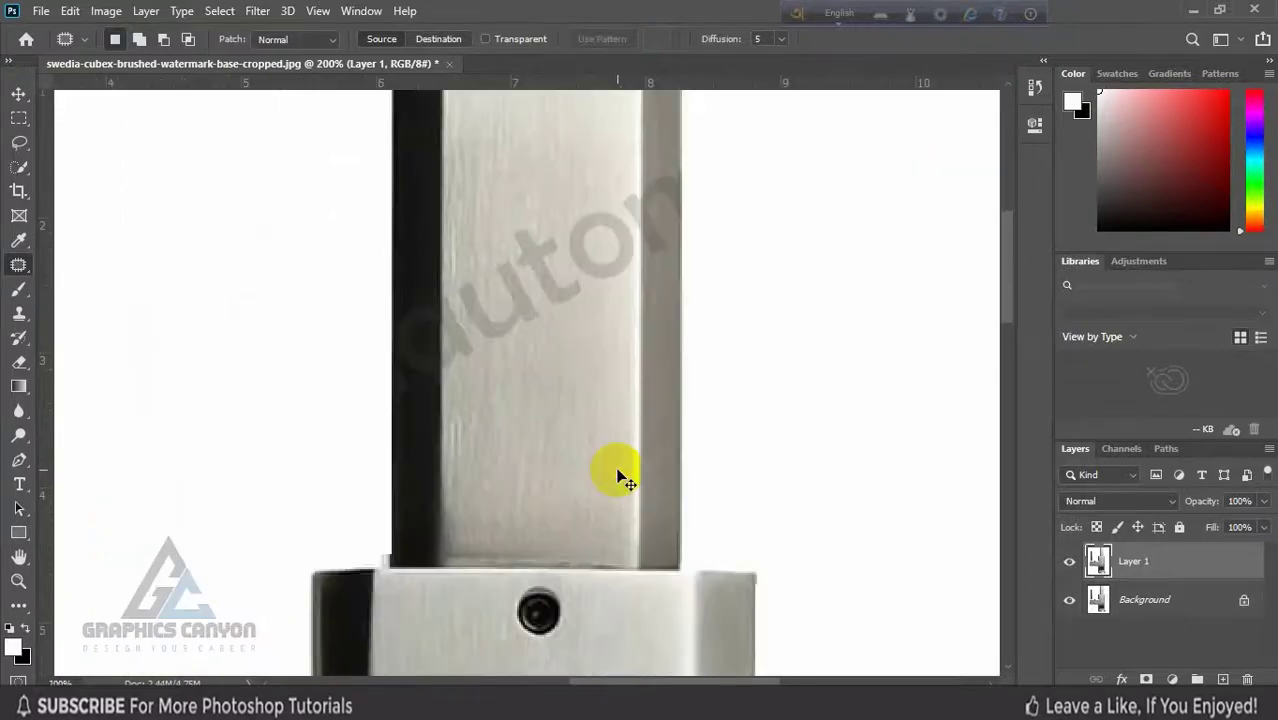
left_click_drag(571, 391, 310, 457)
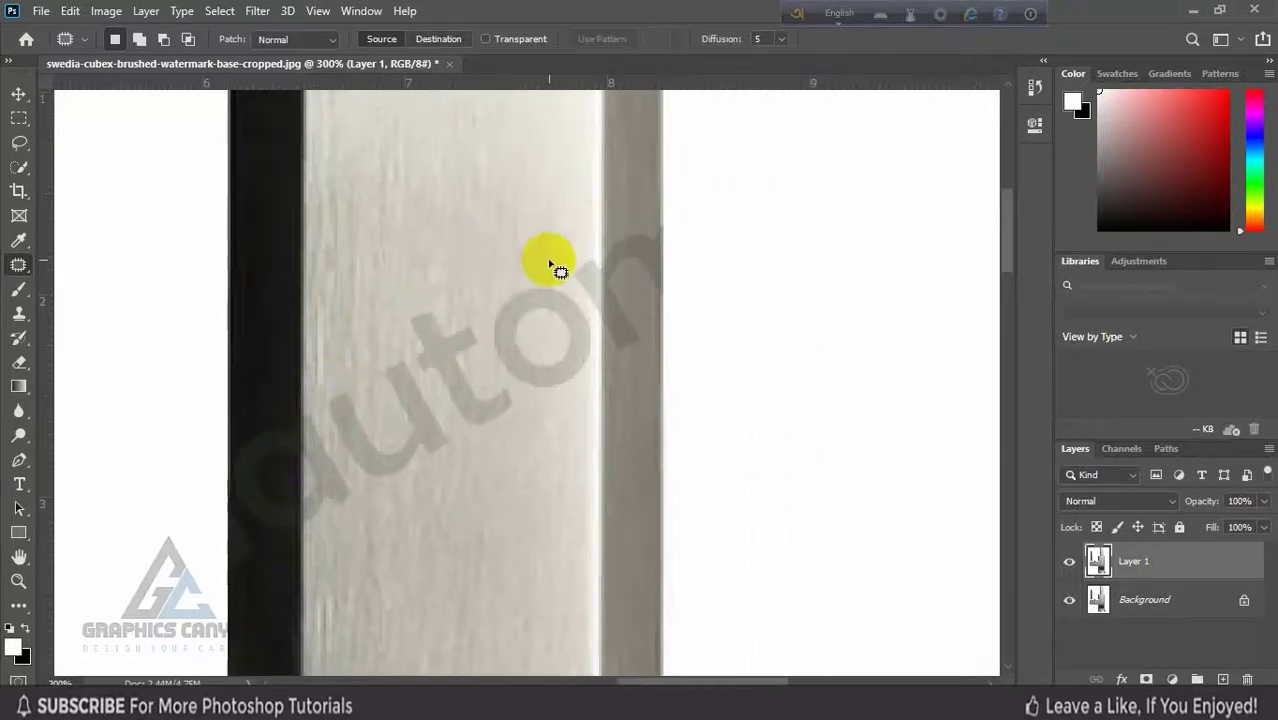
mouse_move(329, 391)
left_mouse_down()
mouse_move(345, 330)
mouse_move(387, 293)
mouse_move(514, 250)
mouse_move(569, 285)
mouse_move(578, 336)
mouse_move(558, 400)
mouse_move(453, 486)
mouse_move(386, 506)
mouse_move(336, 464)
mouse_move(329, 412)
mouse_move(441, 311)
mouse_move(450, 240)
left_mouse_up()
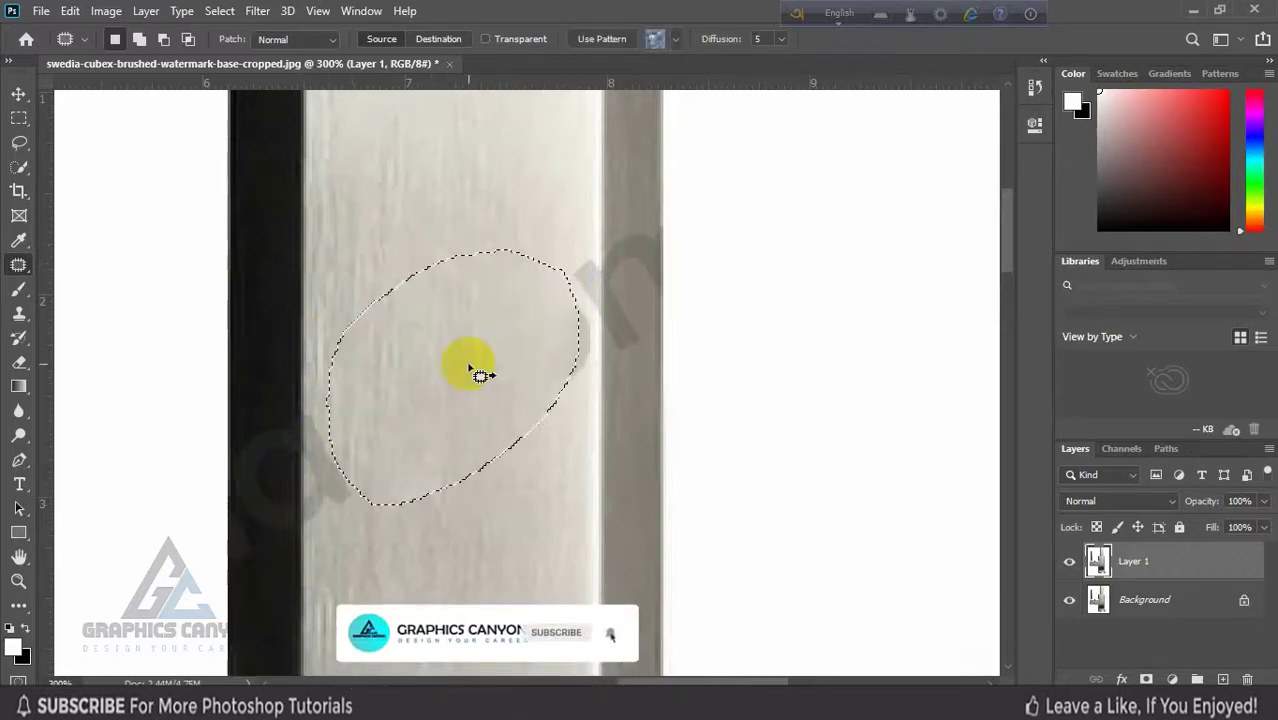
key("ctrl+d")
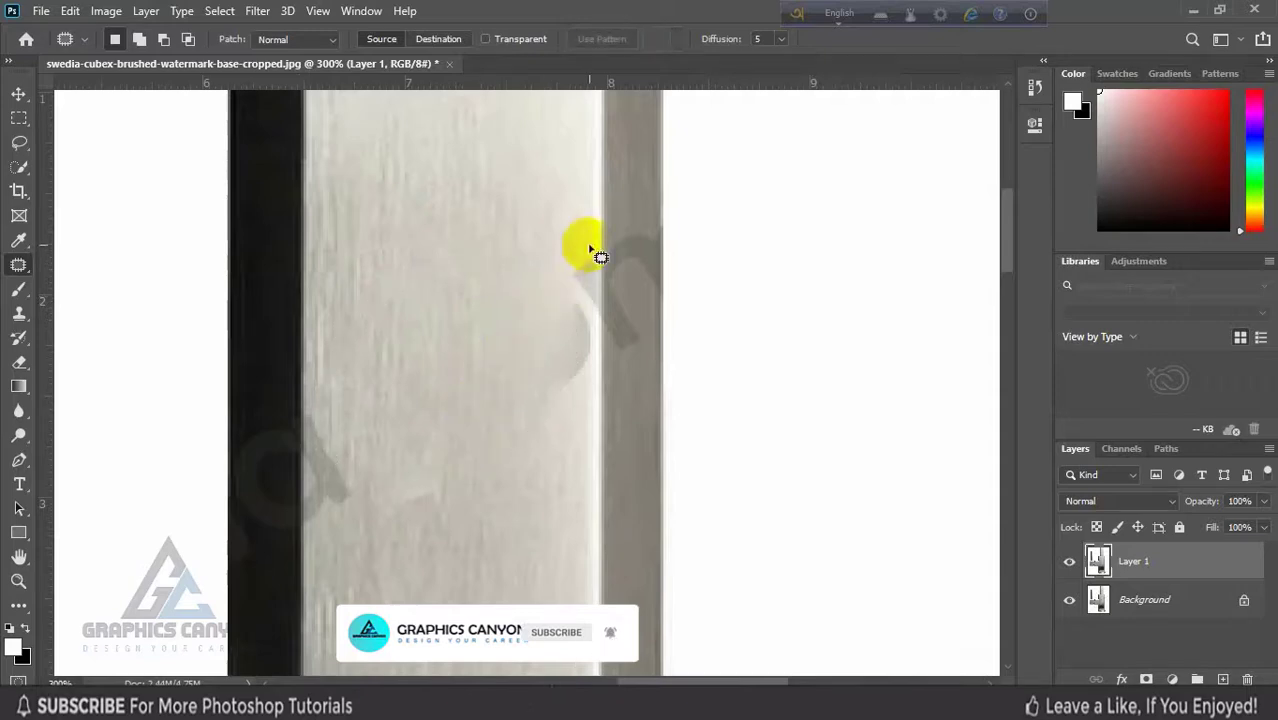
mouse_move(595, 246)
left_mouse_down()
mouse_move(585, 384)
mouse_move(528, 387)
mouse_move(570, 327)
mouse_move(575, 200)
left_mouse_up()
key("ctrl+d")
Step: Erase the letter remains along the neck's dark left strip with the Spot Healing Brush, reducing the brush size to 9
key("shift+j")
scroll(375, 469, "up", 2)
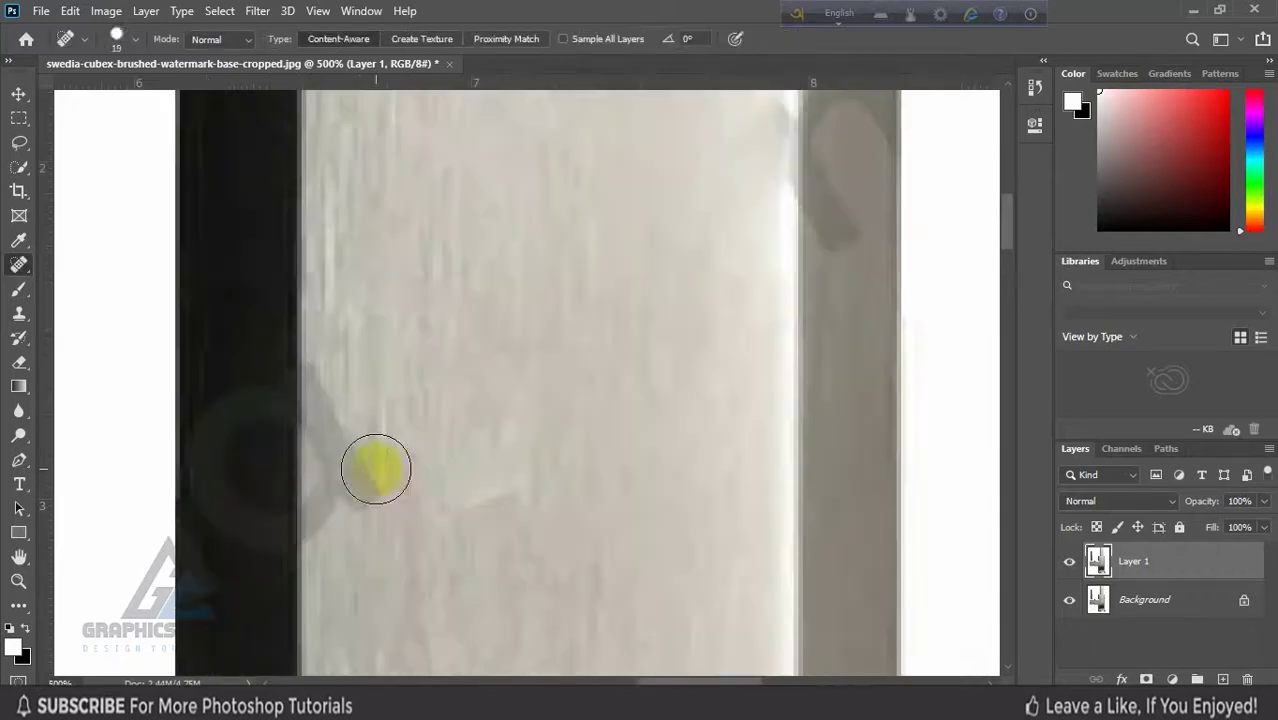
mouse_move(358, 462)
left_mouse_down()
mouse_move(370, 516)
mouse_move(338, 475)
left_mouse_up()
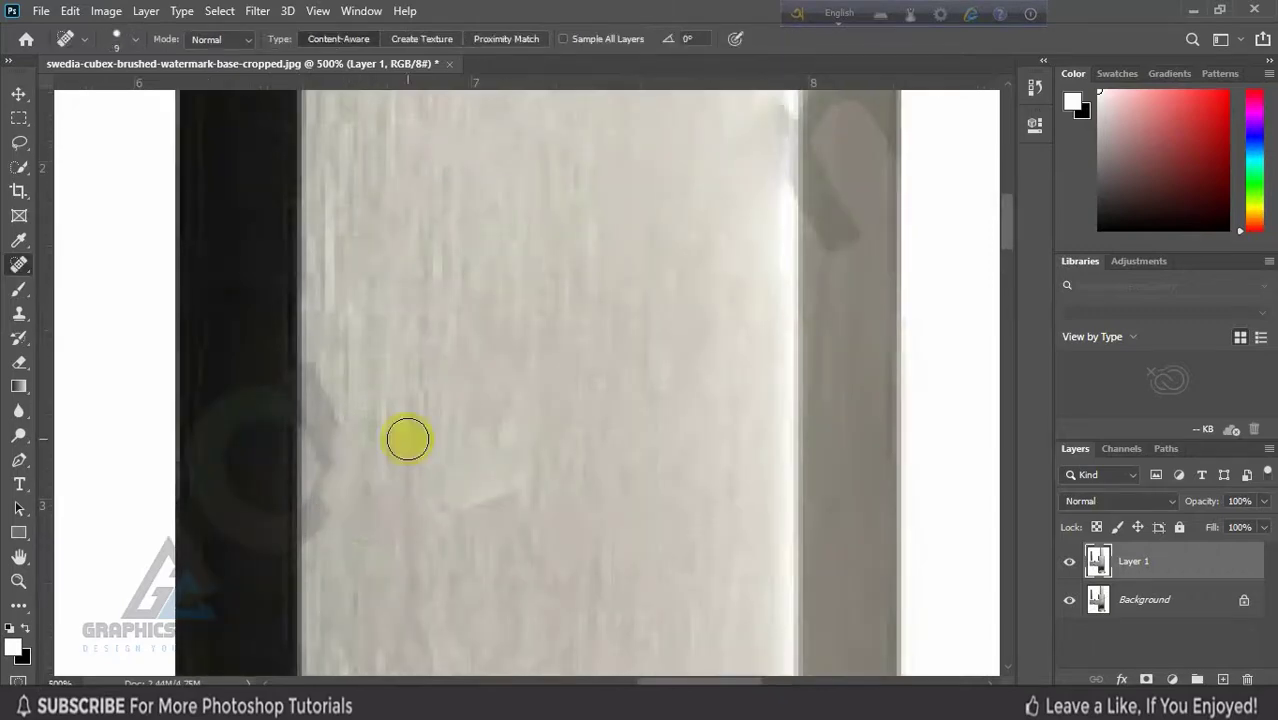
mouse_move(323, 372)
left_mouse_down()
mouse_move(345, 425)
mouse_move(316, 532)
left_mouse_up()
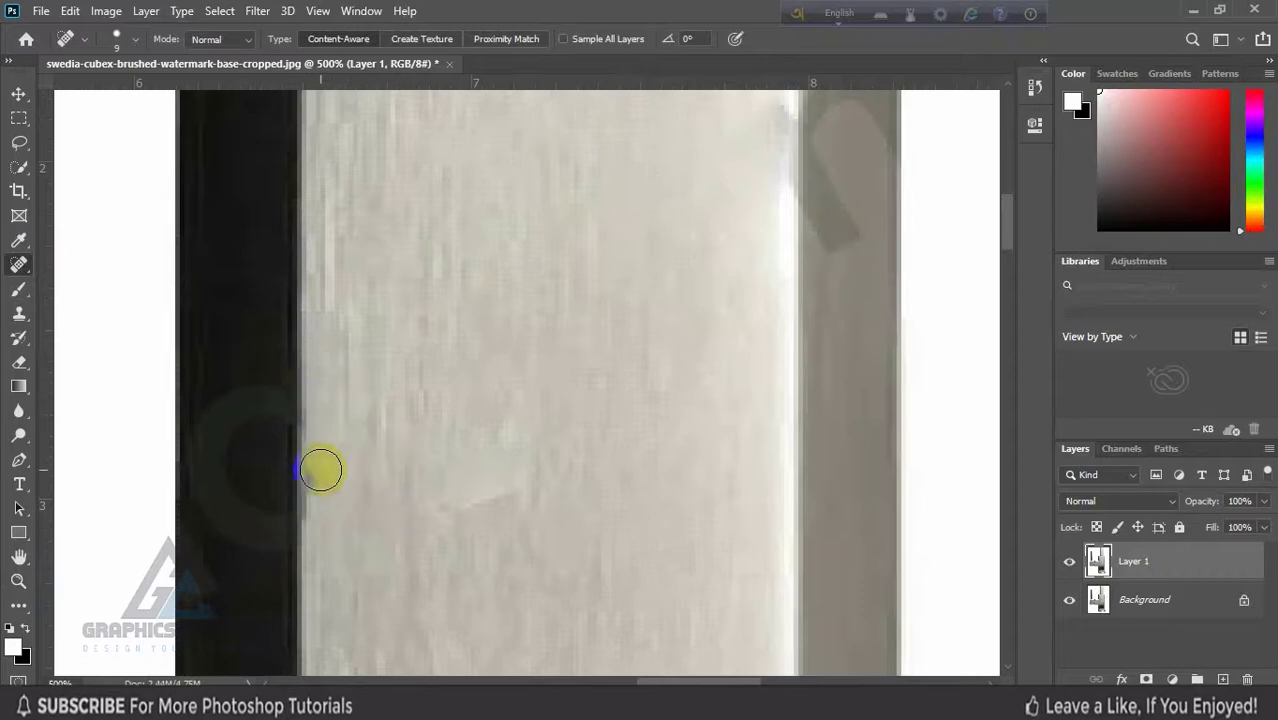
mouse_move(214, 394)
left_mouse_down()
mouse_move(262, 385)
mouse_move(262, 448)
mouse_move(272, 388)
left_mouse_up()
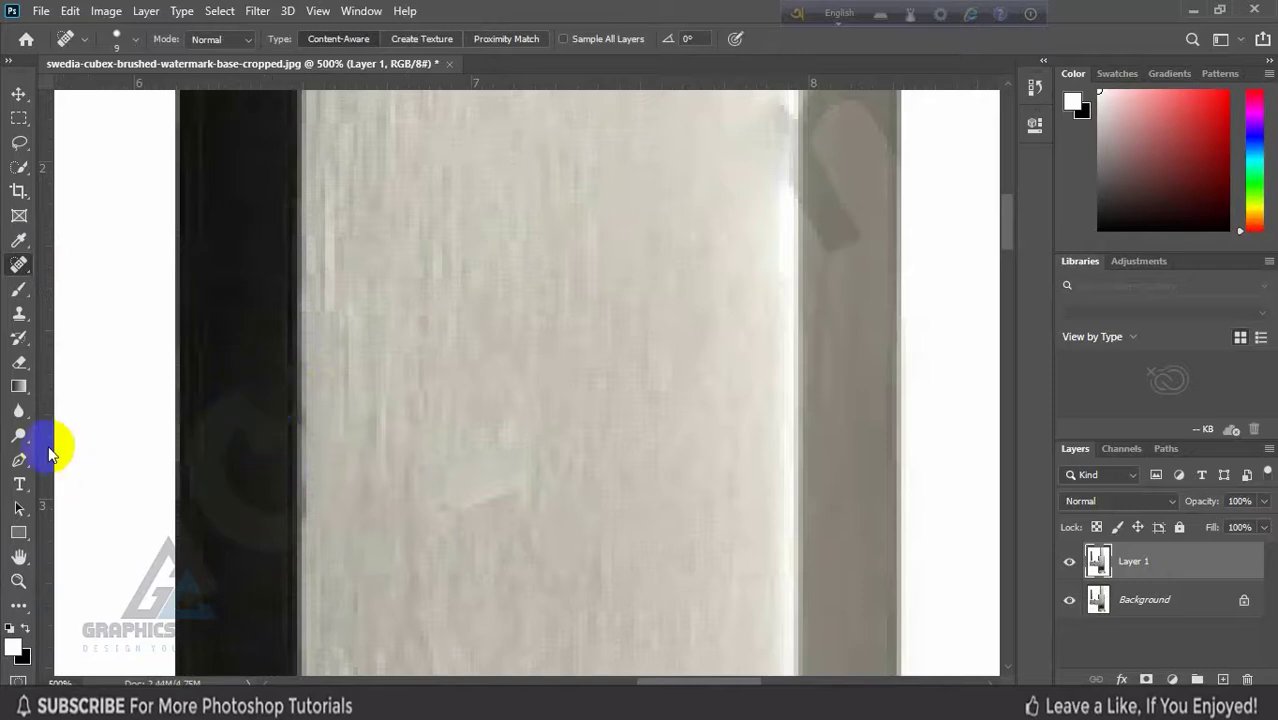
mouse_move(245, 440)
left_mouse_down()
mouse_move(251, 428)
mouse_move(234, 559)
mouse_move(265, 474)
left_mouse_up()
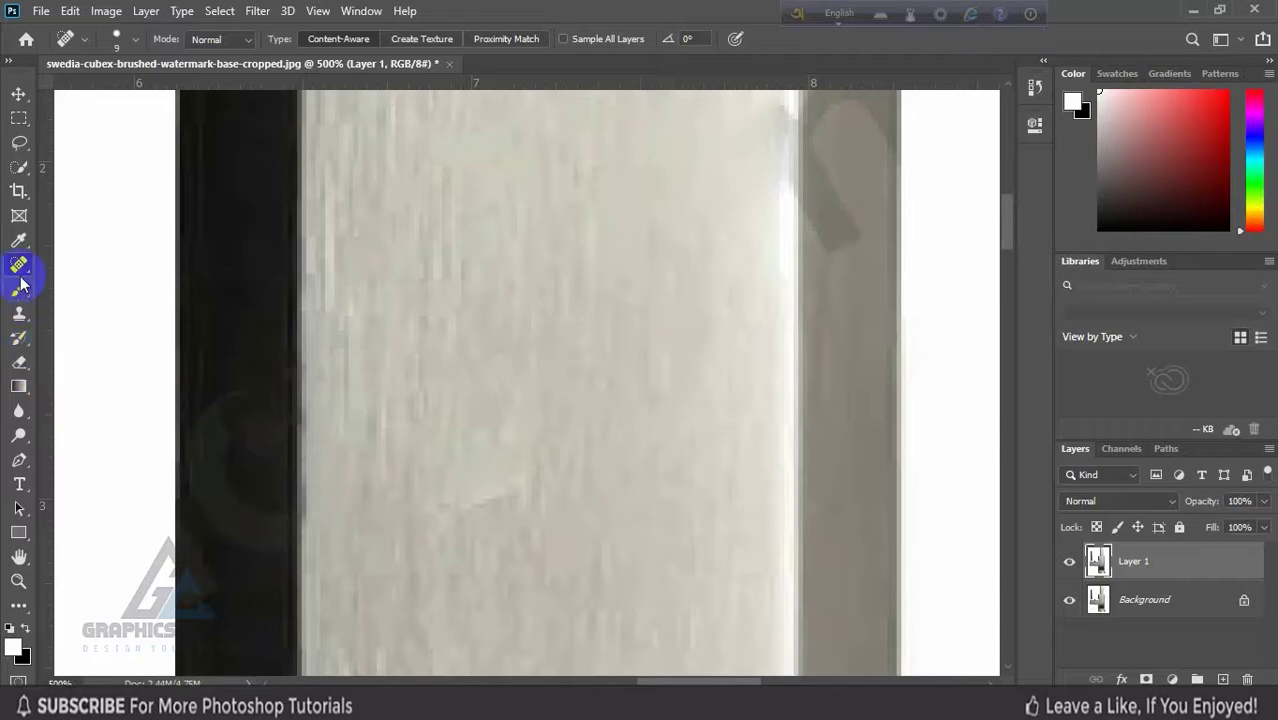
Step: Try to patch the faint letter on the neck's dark left strip with the clean dark area above it
mouse_move(19, 265)
left_mouse_down()
mouse_move(94, 254)
mouse_move(114, 302)
left_mouse_up()
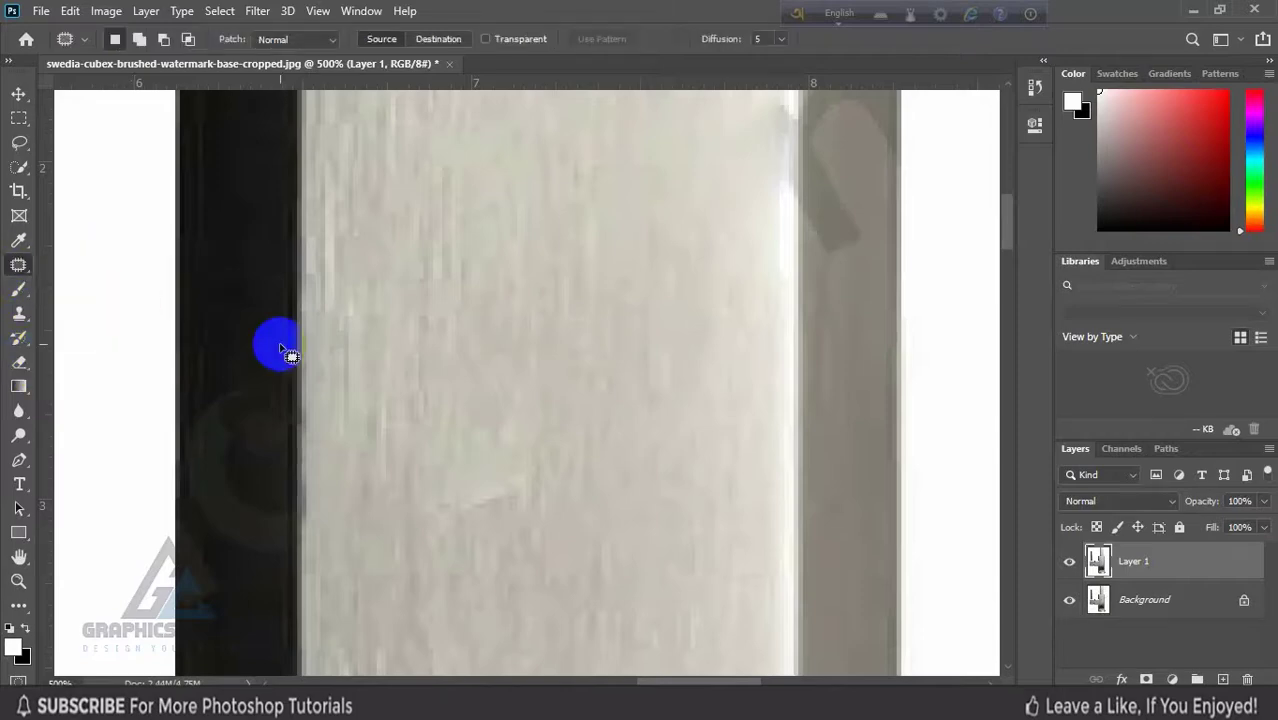
mouse_move(287, 354)
left_mouse_down()
mouse_move(293, 552)
mouse_move(218, 626)
mouse_move(179, 623)
mouse_move(190, 371)
mouse_move(212, 341)
mouse_move(250, 350)
left_mouse_up()
left_click_drag(237, 449, 250, 200)
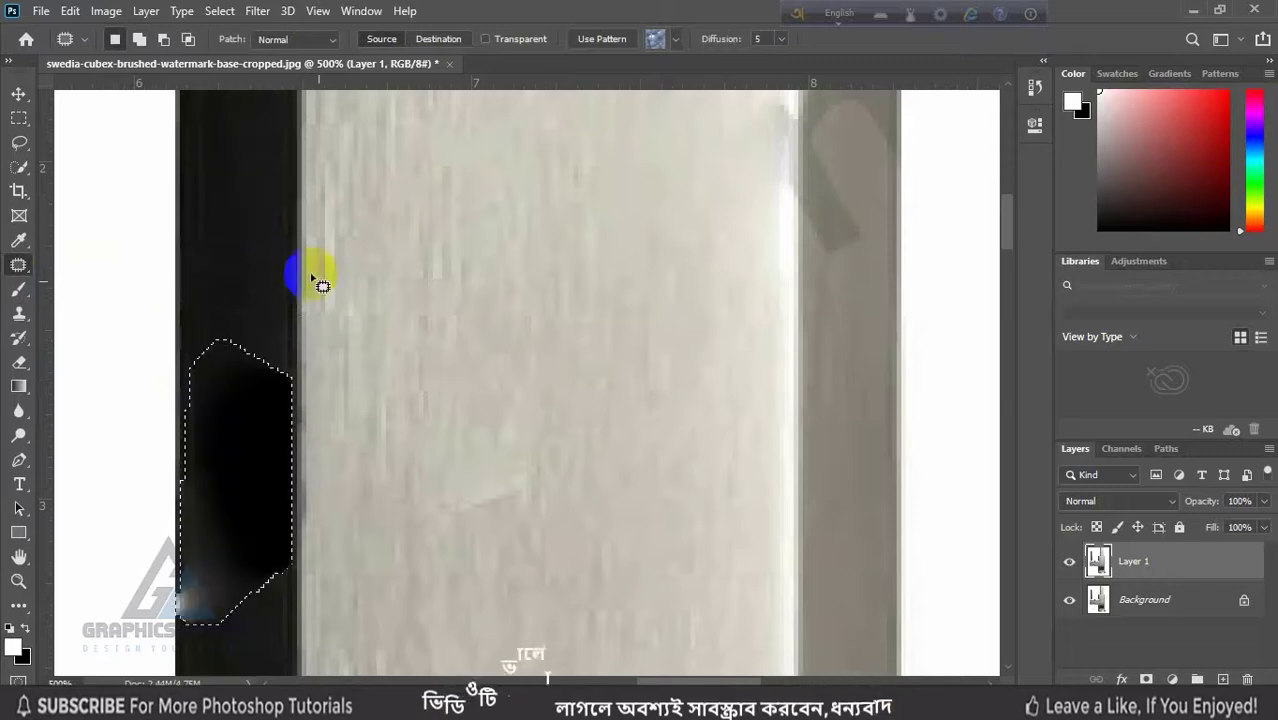
left_click(358, 316)
left_click_drag(265, 395, 297, 320)
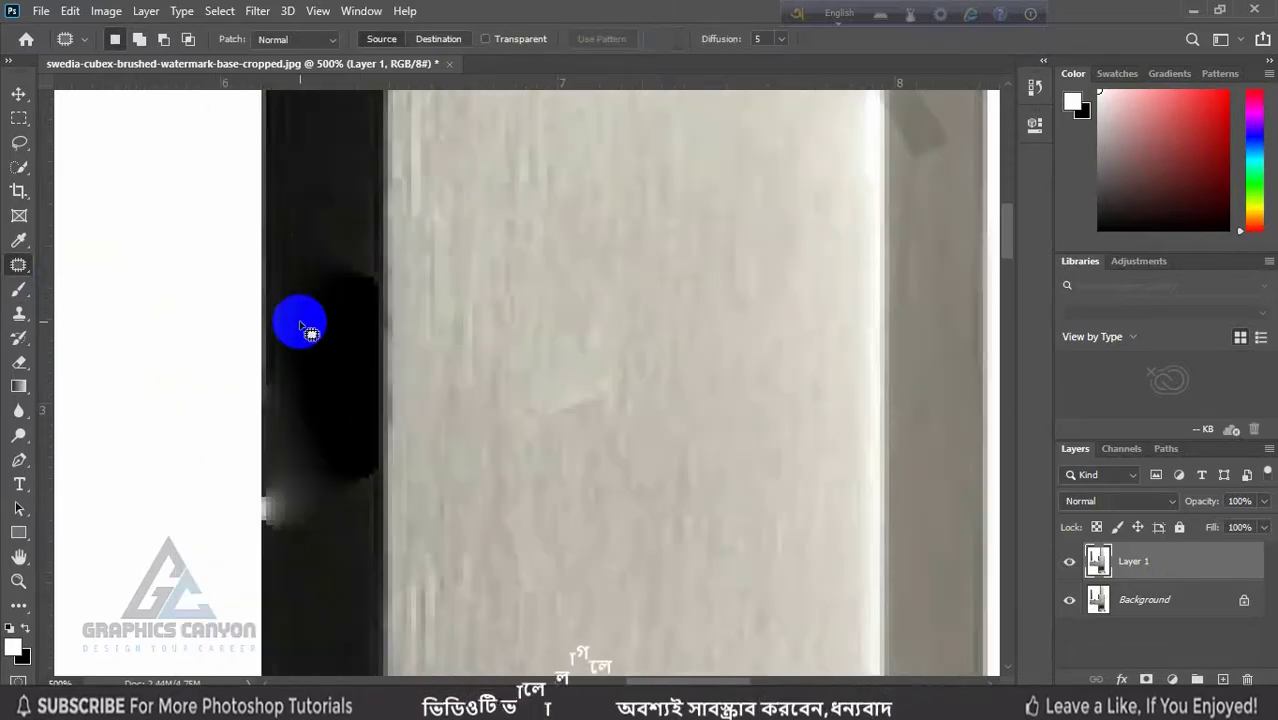
Step: Undo the patch on the neck's dark left strip
key("ctrl+z")
key("ctrl+z")
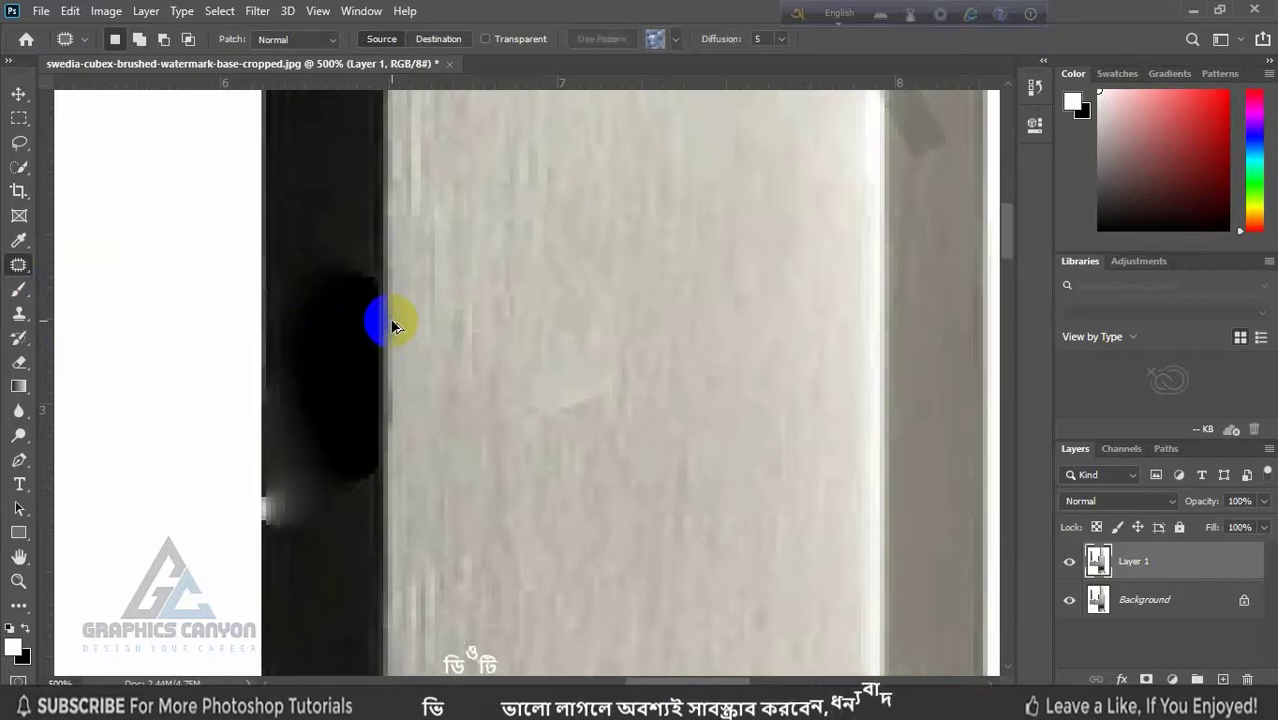
key("ctrl+z")
key("ctrl+z")
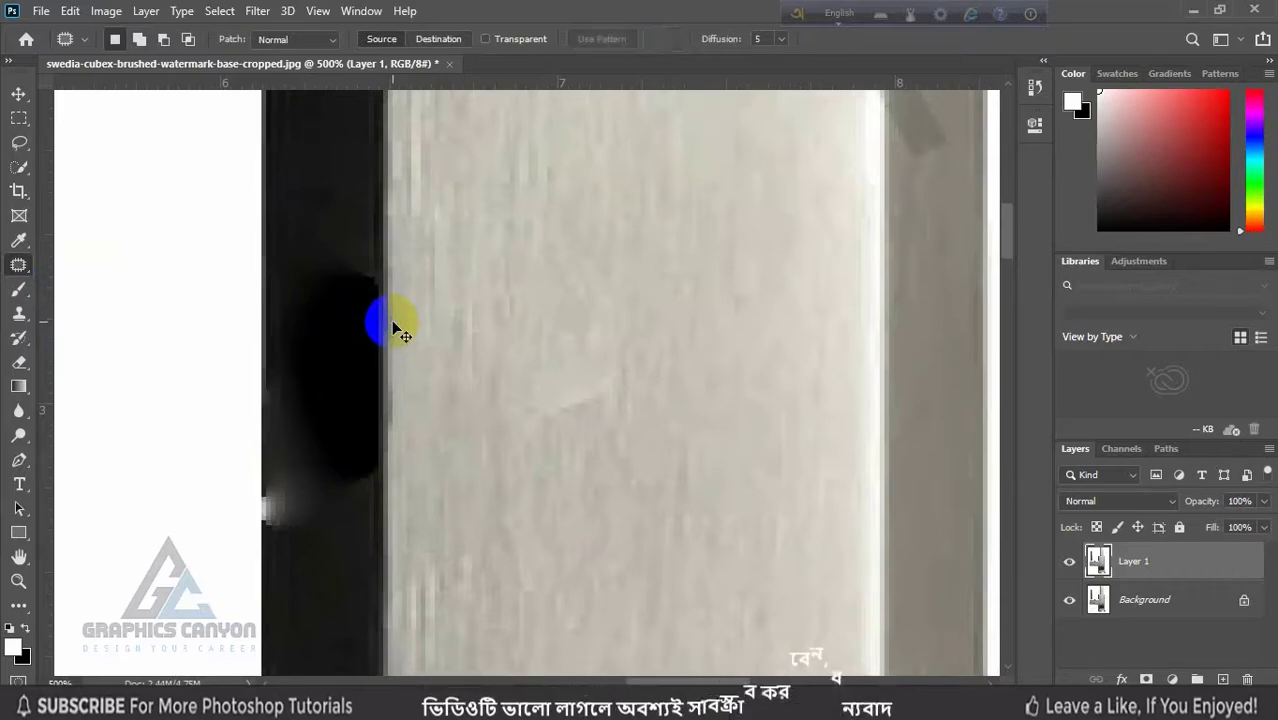
key("ctrl+shift+z")
key("ctrl+shift+z")
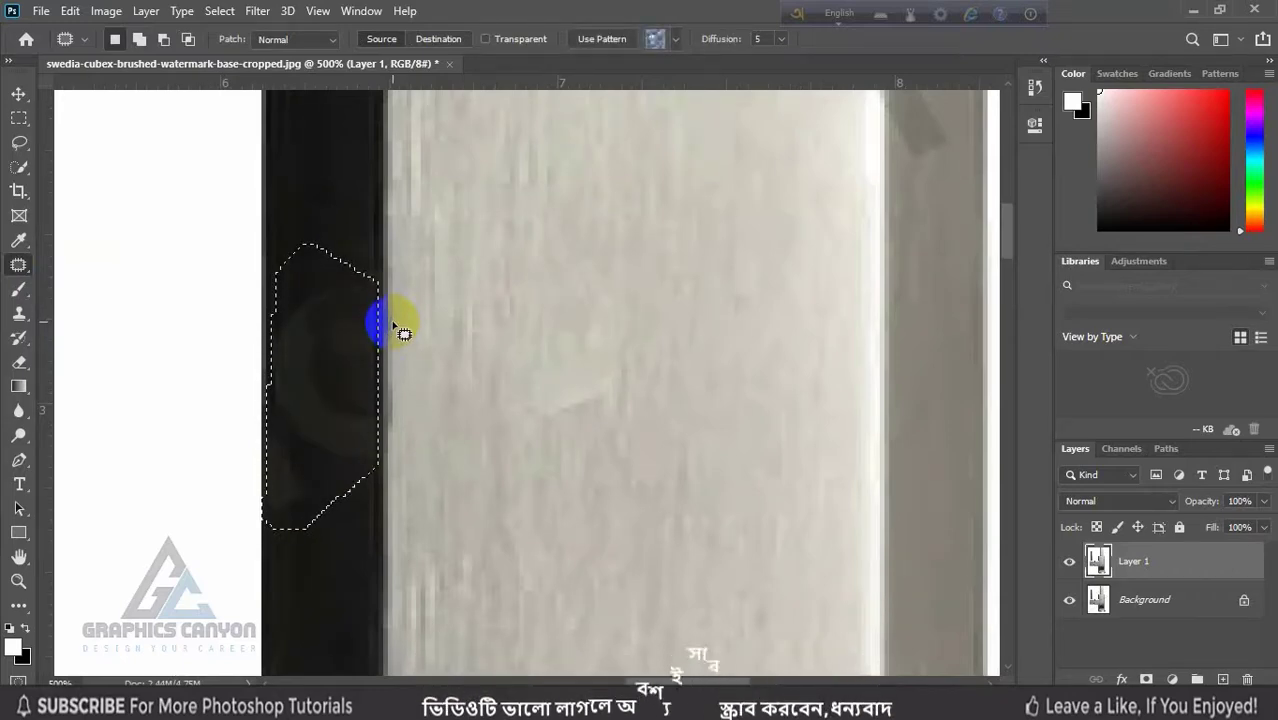
Step: Cover the faint letter on the neck's dark left strip with the Brush tool in a matching near-black colour
left_click(356, 316)
mouse_move(370, 290)
left_mouse_down()
mouse_move(367, 433)
mouse_move(351, 466)
mouse_move(294, 458)
mouse_move(274, 392)
mouse_move(285, 310)
left_mouse_up()
mouse_move(314, 365)
left_mouse_down()
mouse_move(314, 191)
mouse_move(362, 250)
left_mouse_up()
key("b")
key("x")
Step: Outline the watermark letter on the neck's narrow right side face with the Lasso tool
key("ctrl+minus")
scroll(431, 428, "right", 5)
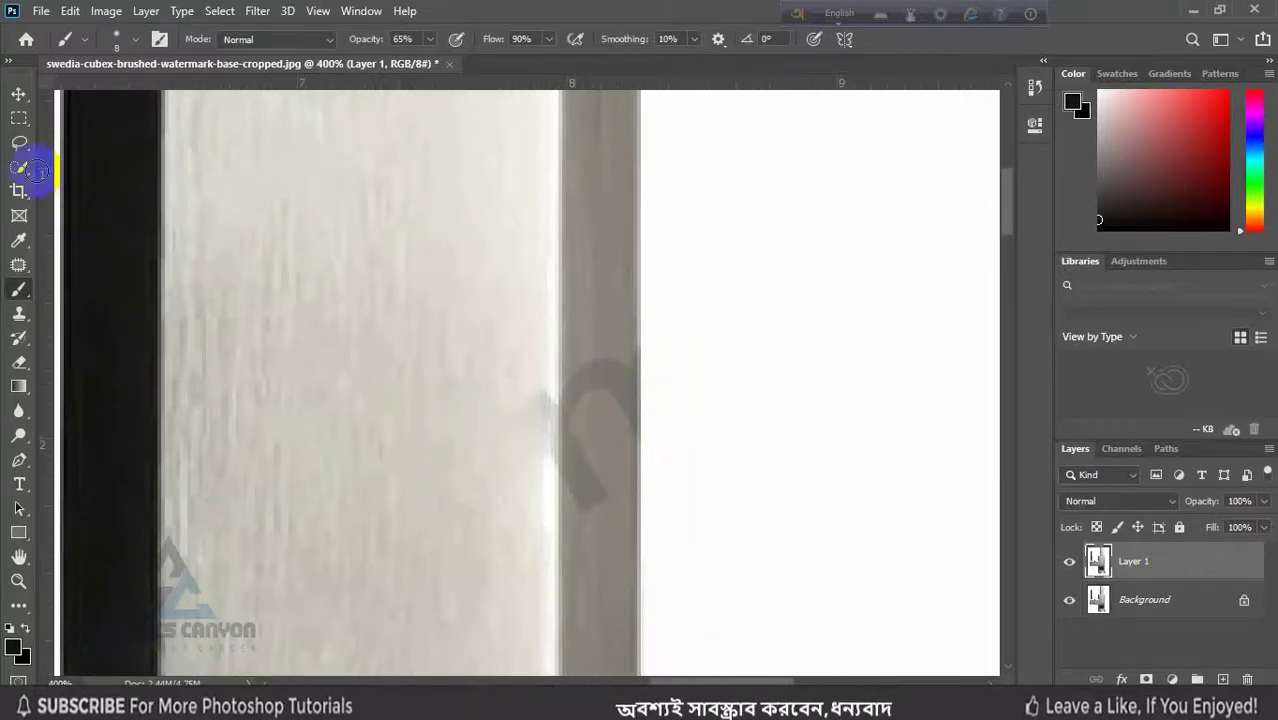
left_click(22, 291)
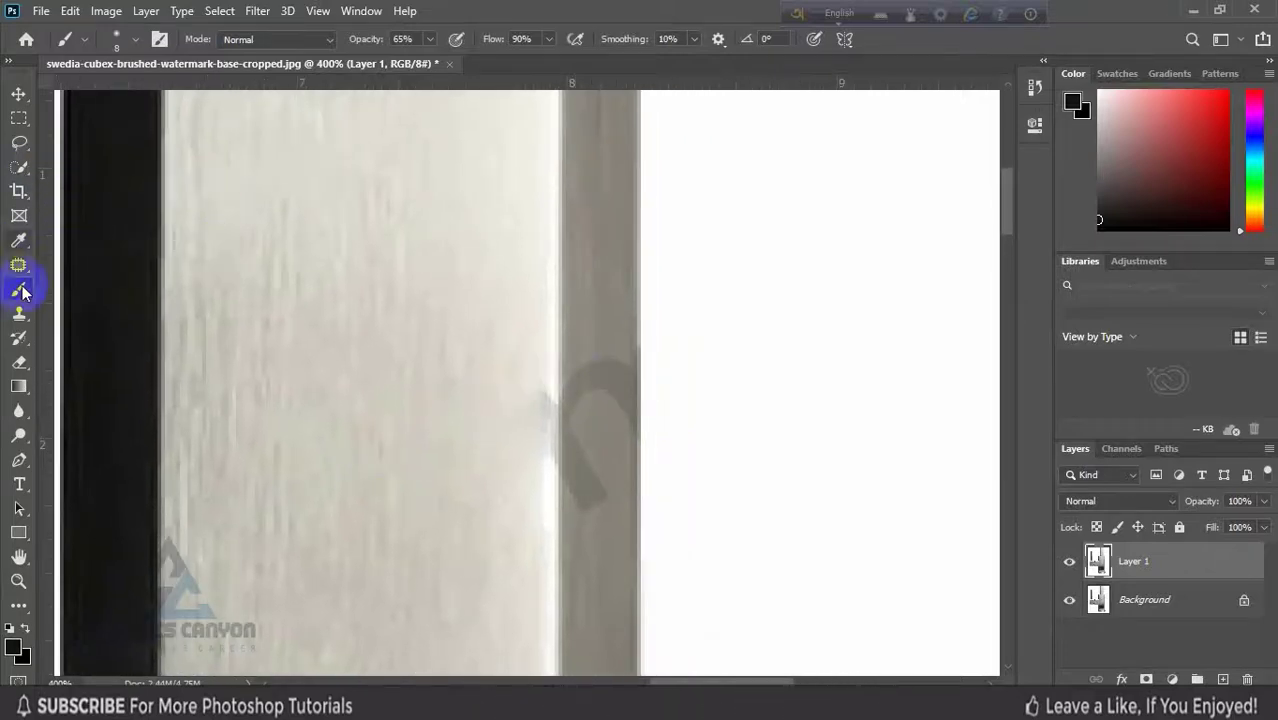
left_click(22, 268)
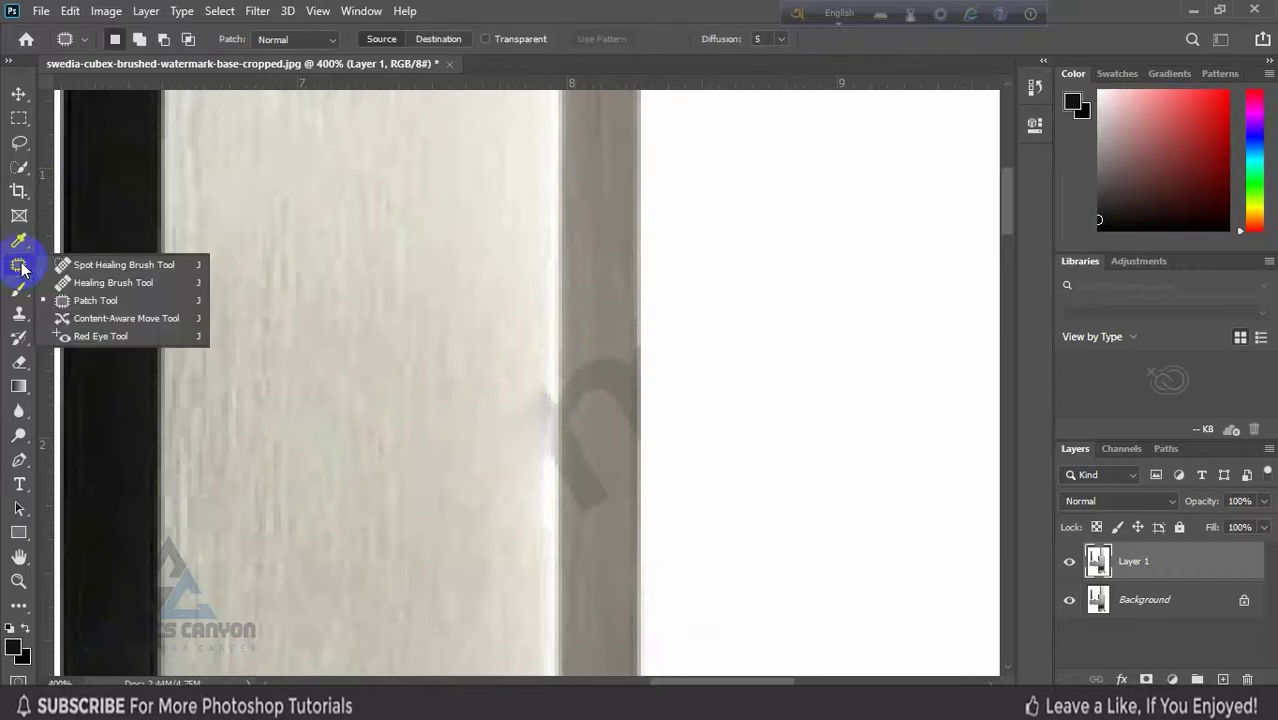
left_click(14, 122)
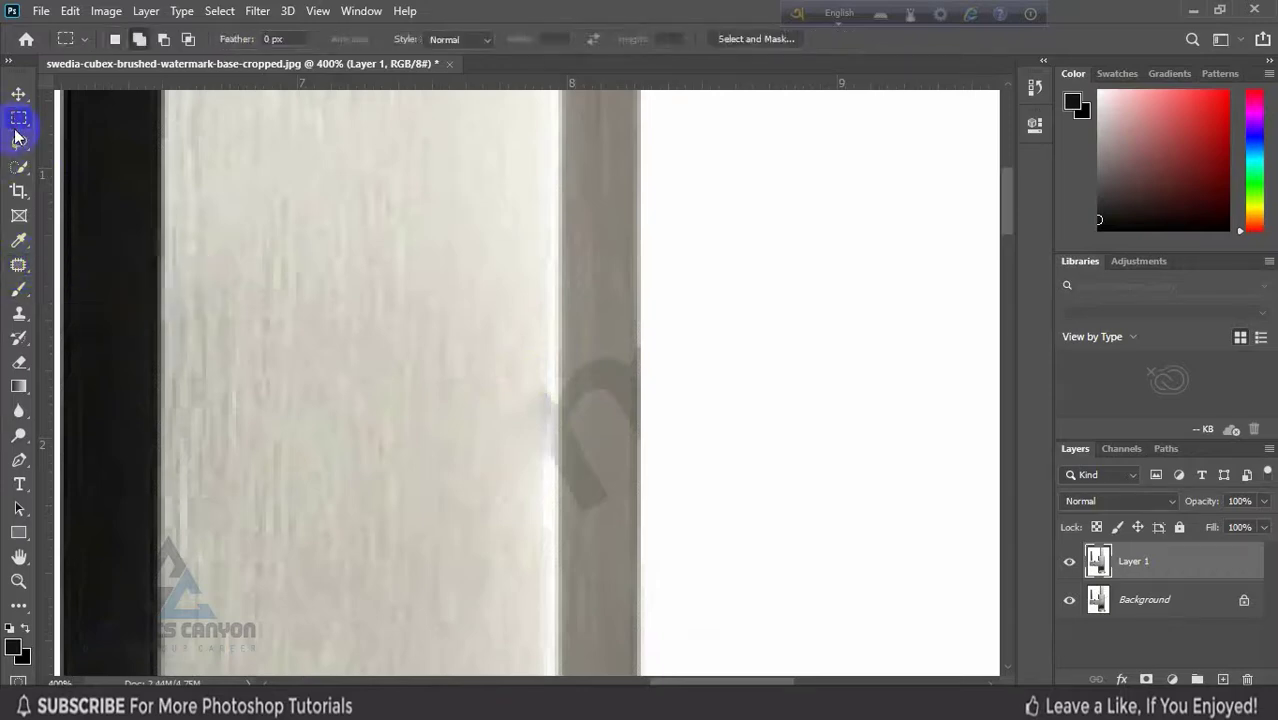
left_click(19, 142)
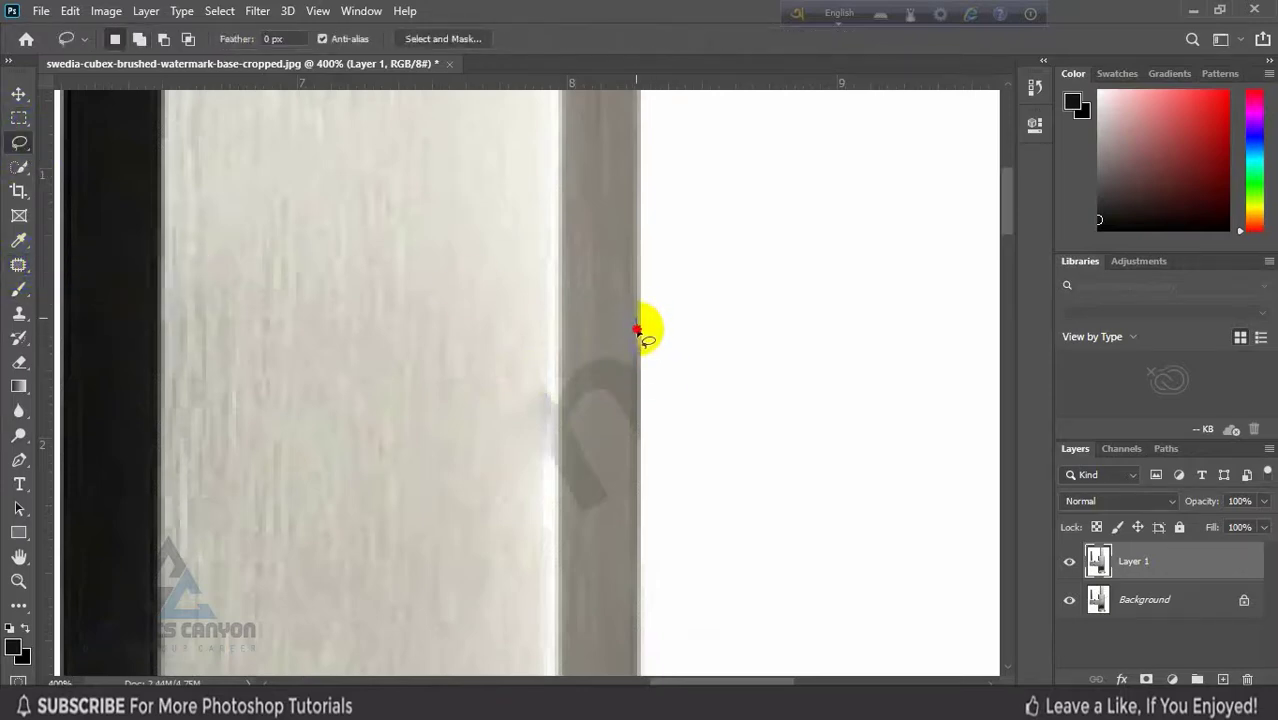
left_click_drag(637, 329, 637, 507)
left_click_drag(556, 532, 560, 318)
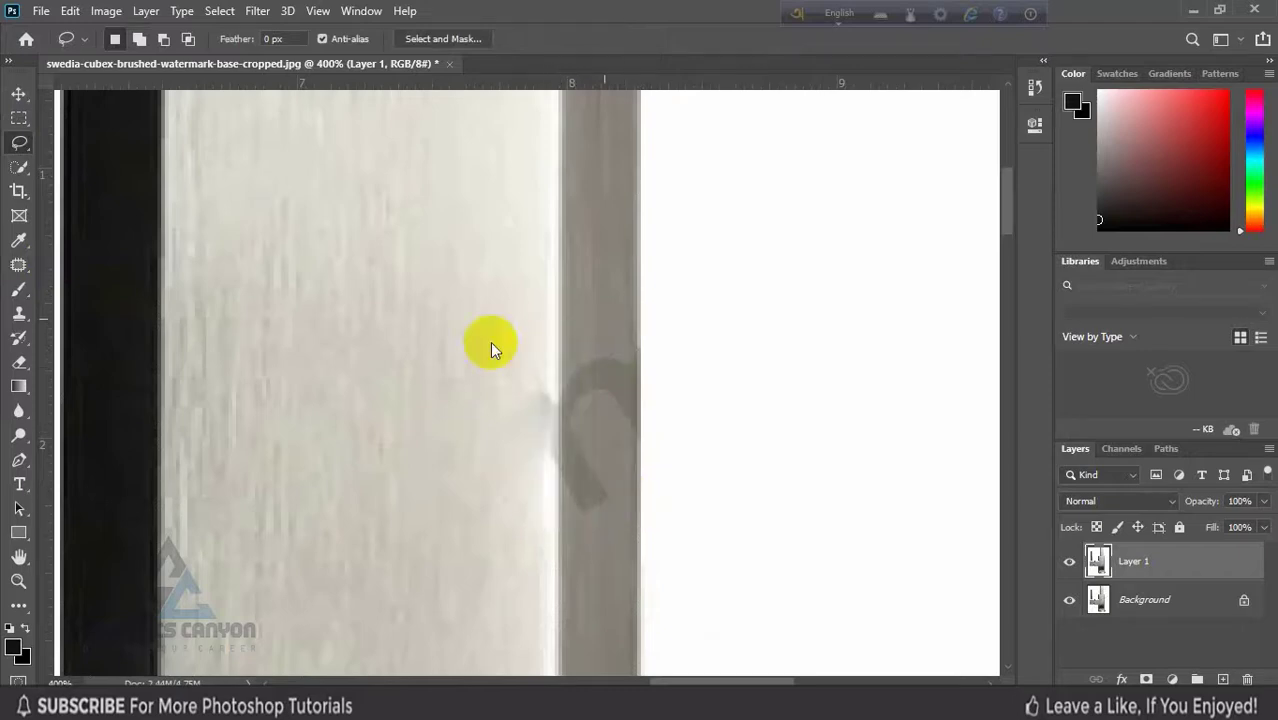
Step: Fill the outlined area on the neck's right side face with Content-Aware contents and deselect it
left_click(68, 12)
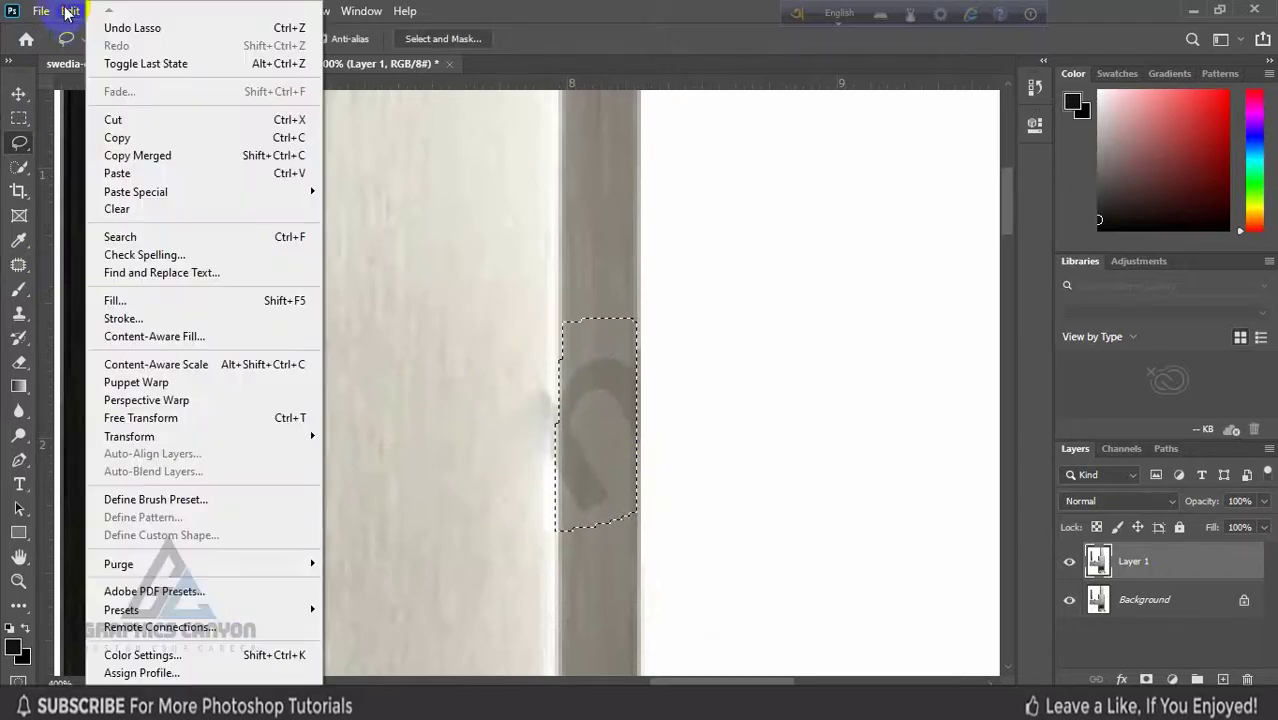
left_click(148, 295)
left_click(876, 189)
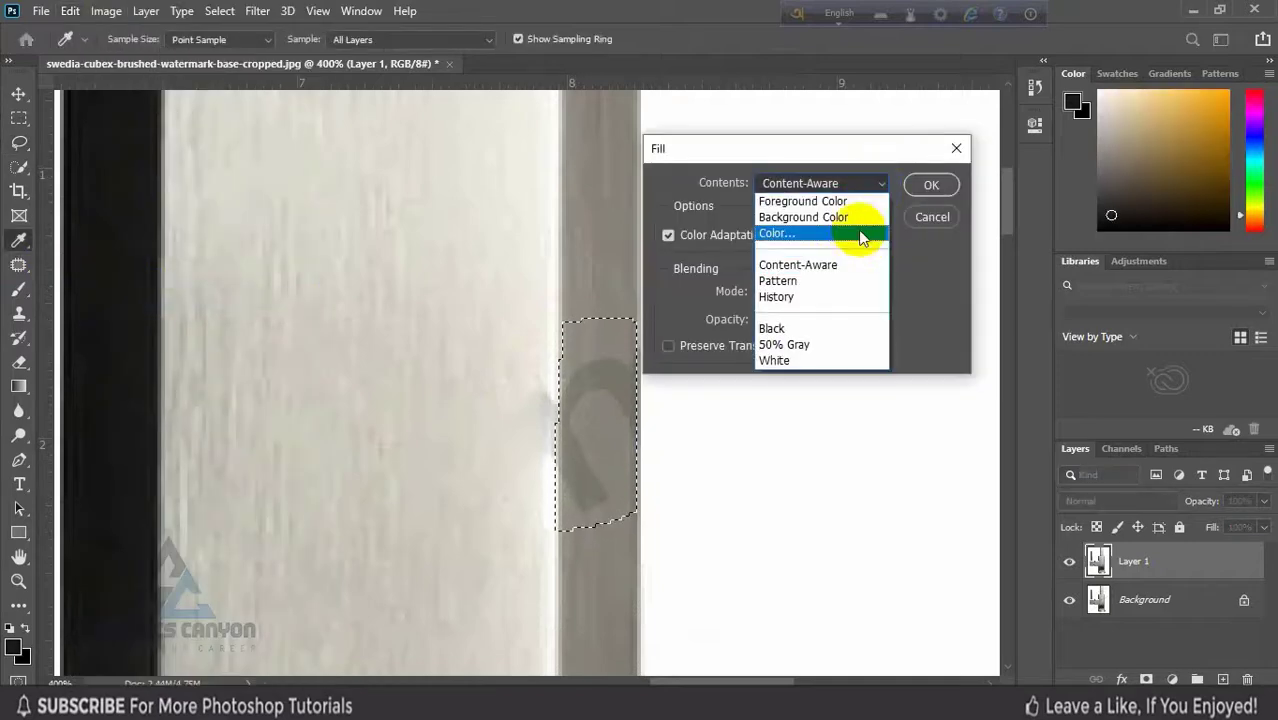
left_click(856, 265)
left_click(930, 183)
key("l")
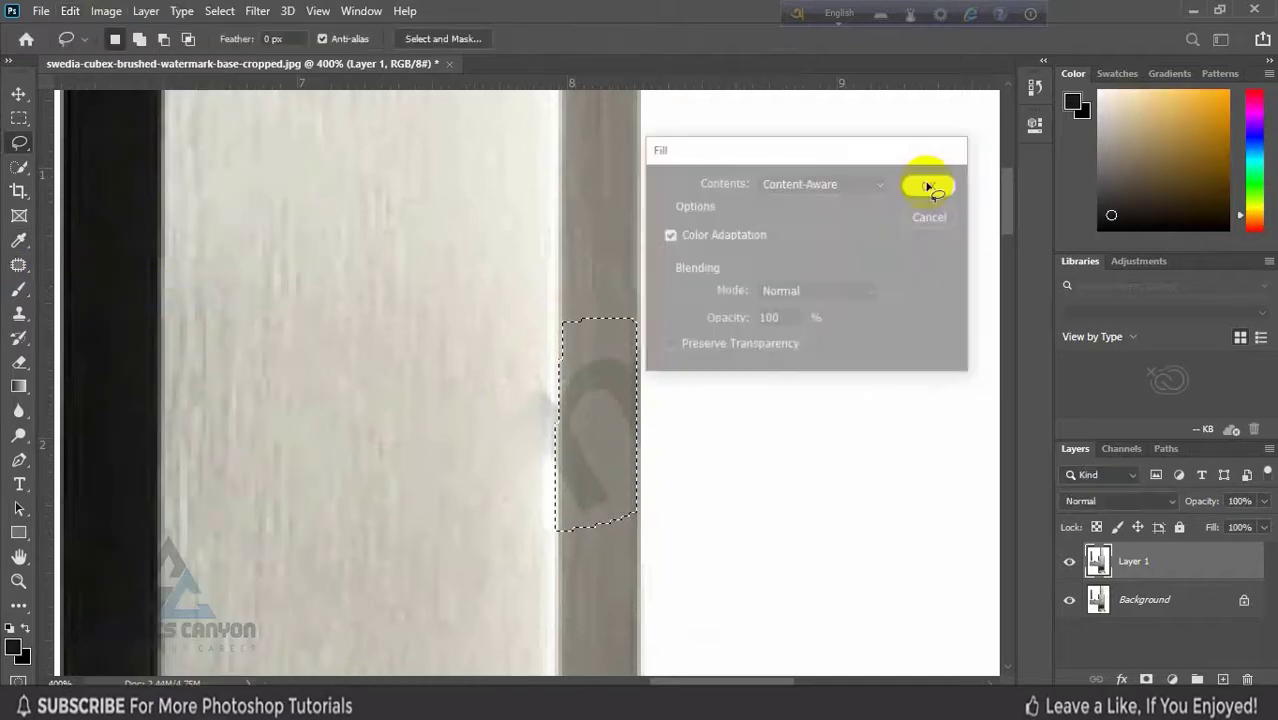
key("ctrl+d")
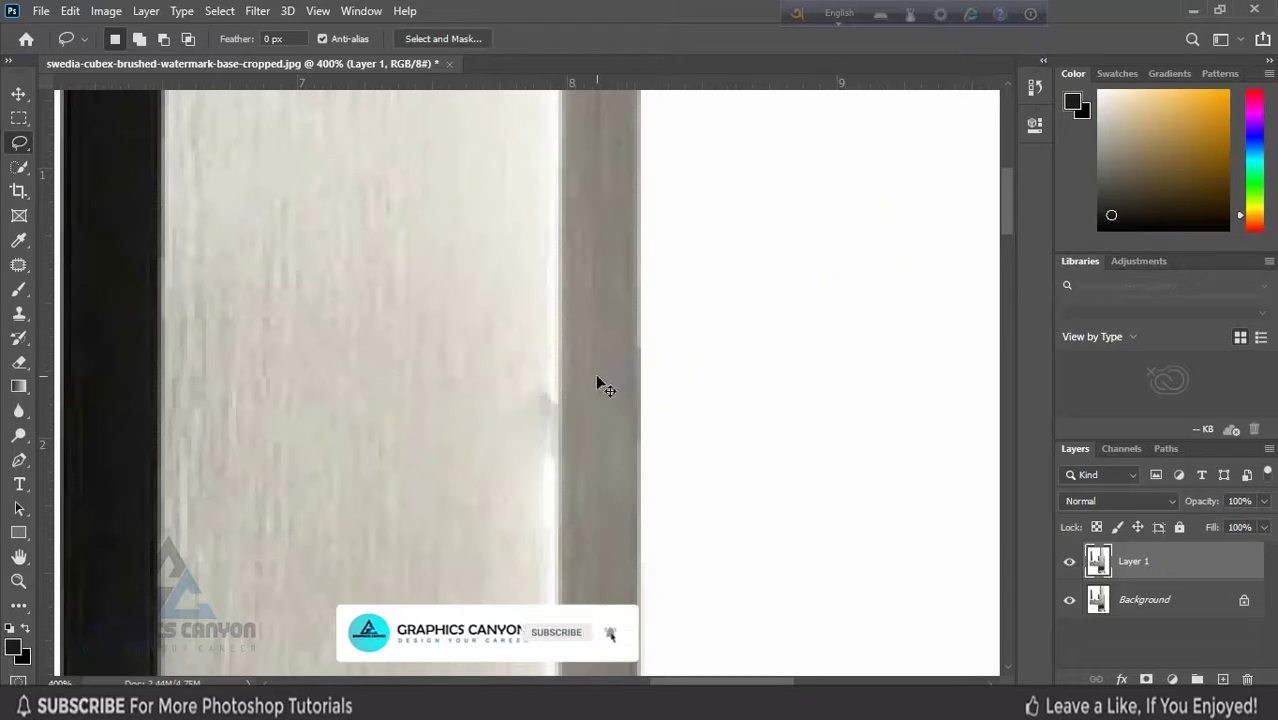
Step: Compare the whole retouched faucet photo with the watermarked original by switching Layer 1's visibility off and on
scroll(604, 386, "down", 6)
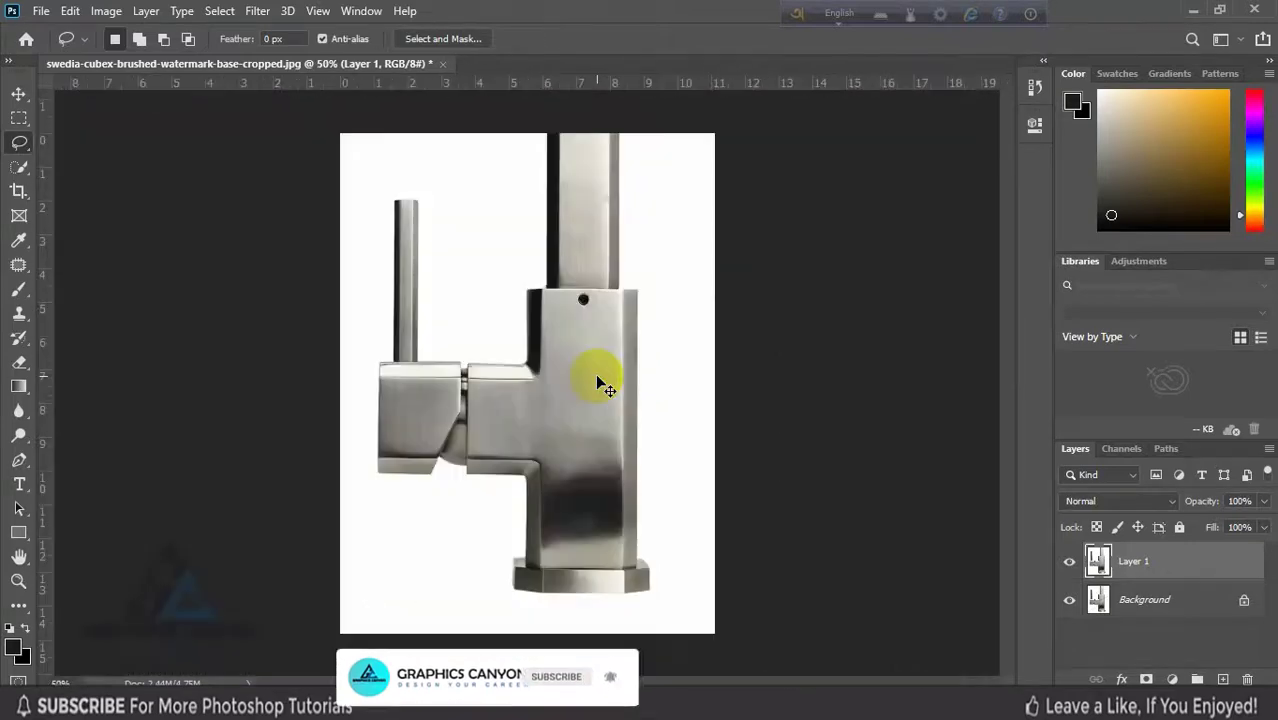
left_click(1070, 565)
left_click(1070, 565)
left_click(1070, 565)
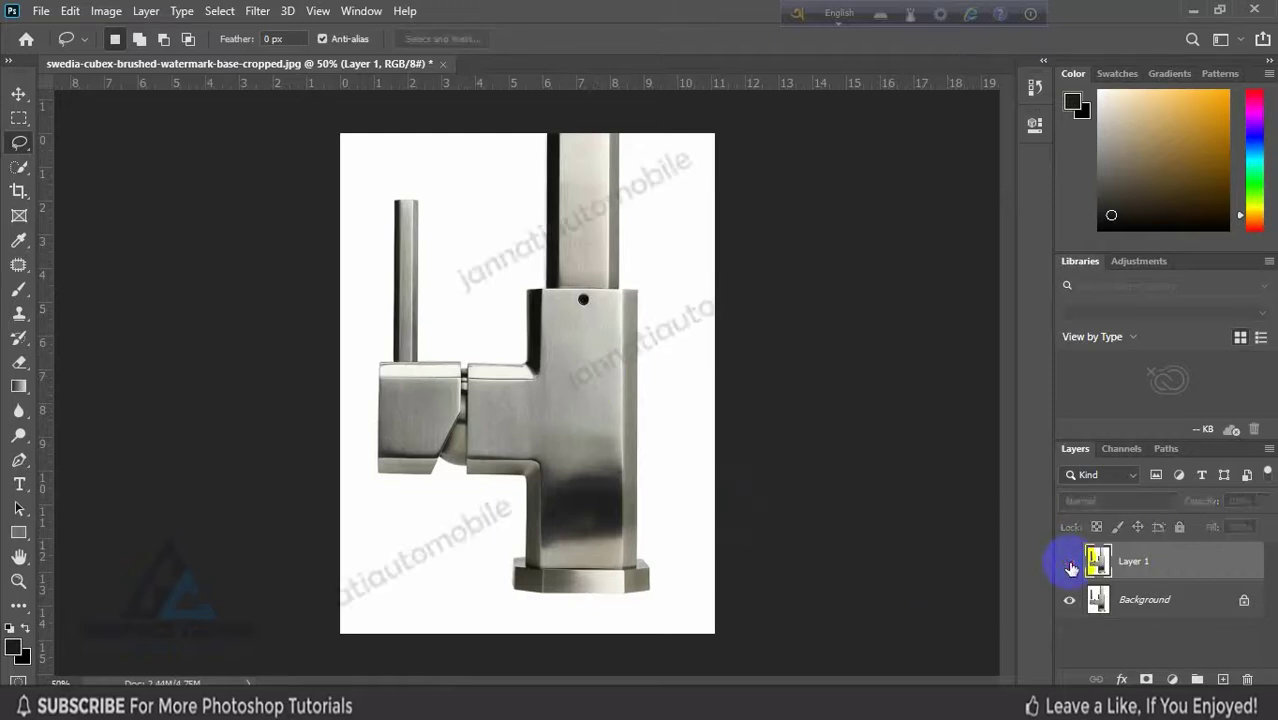
left_click(1070, 565)
left_click(1070, 565)
left_click(1070, 565)
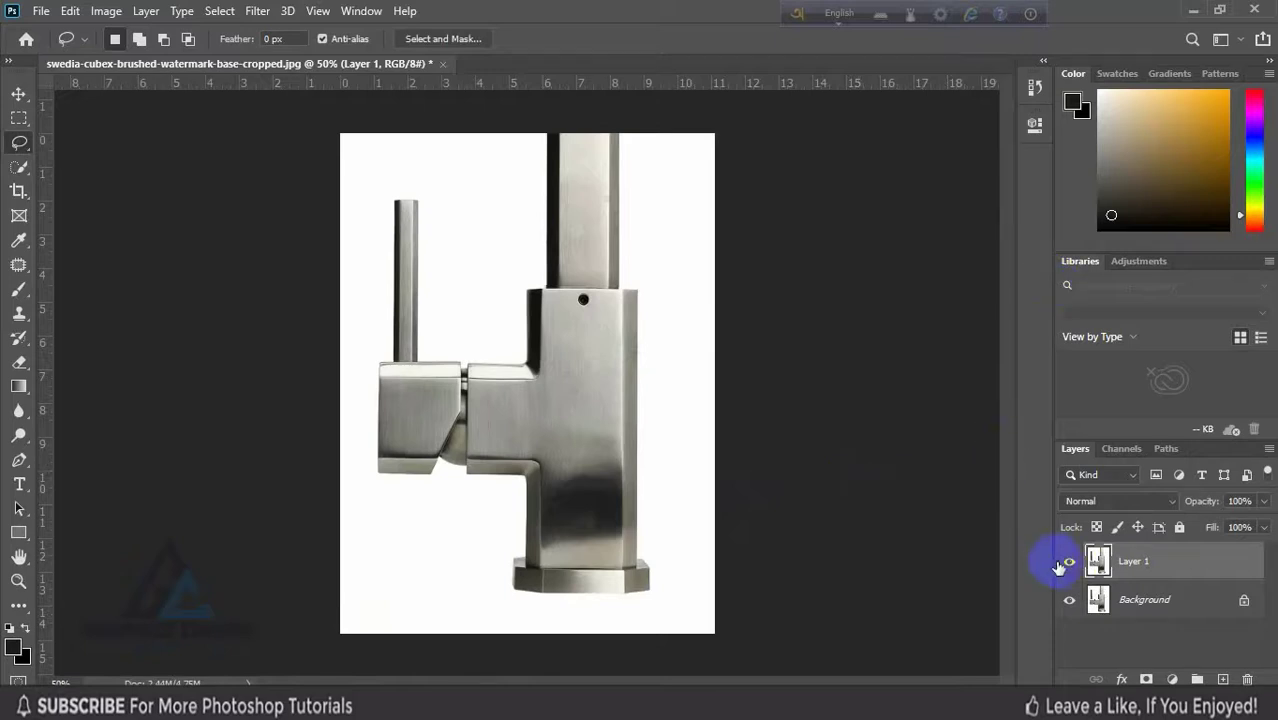
left_click(1066, 566)
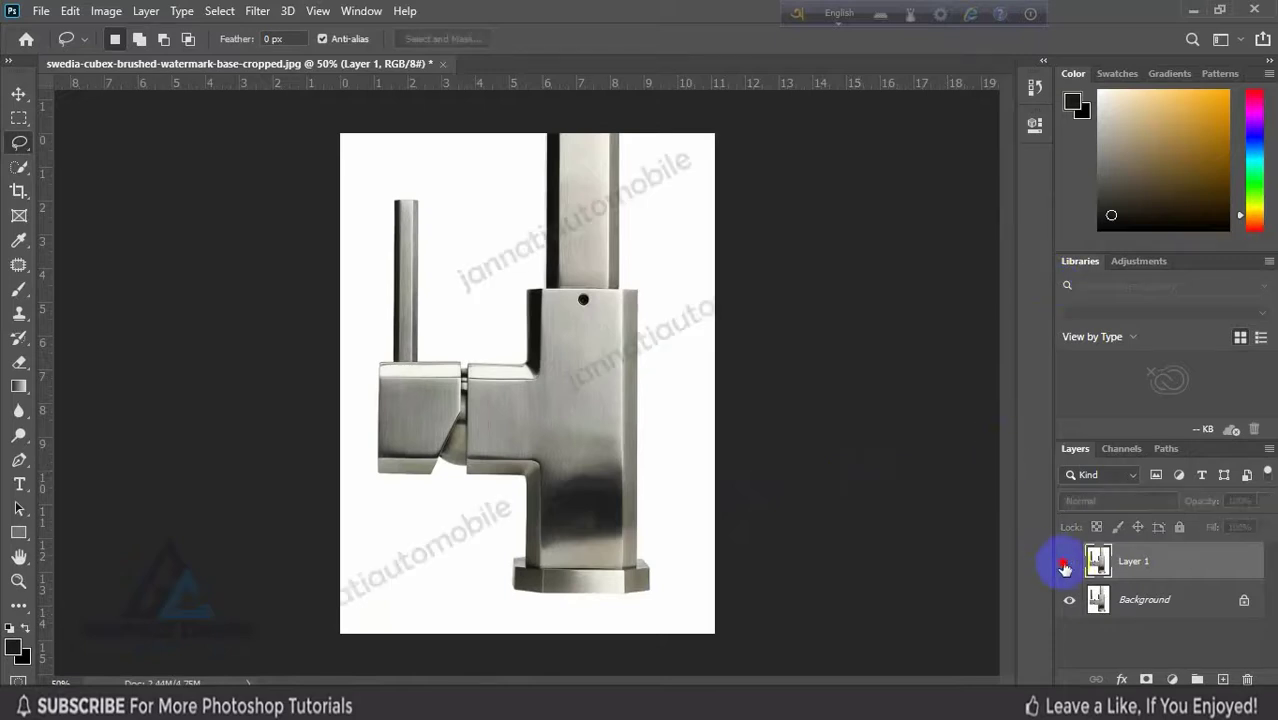
left_click(1066, 566)
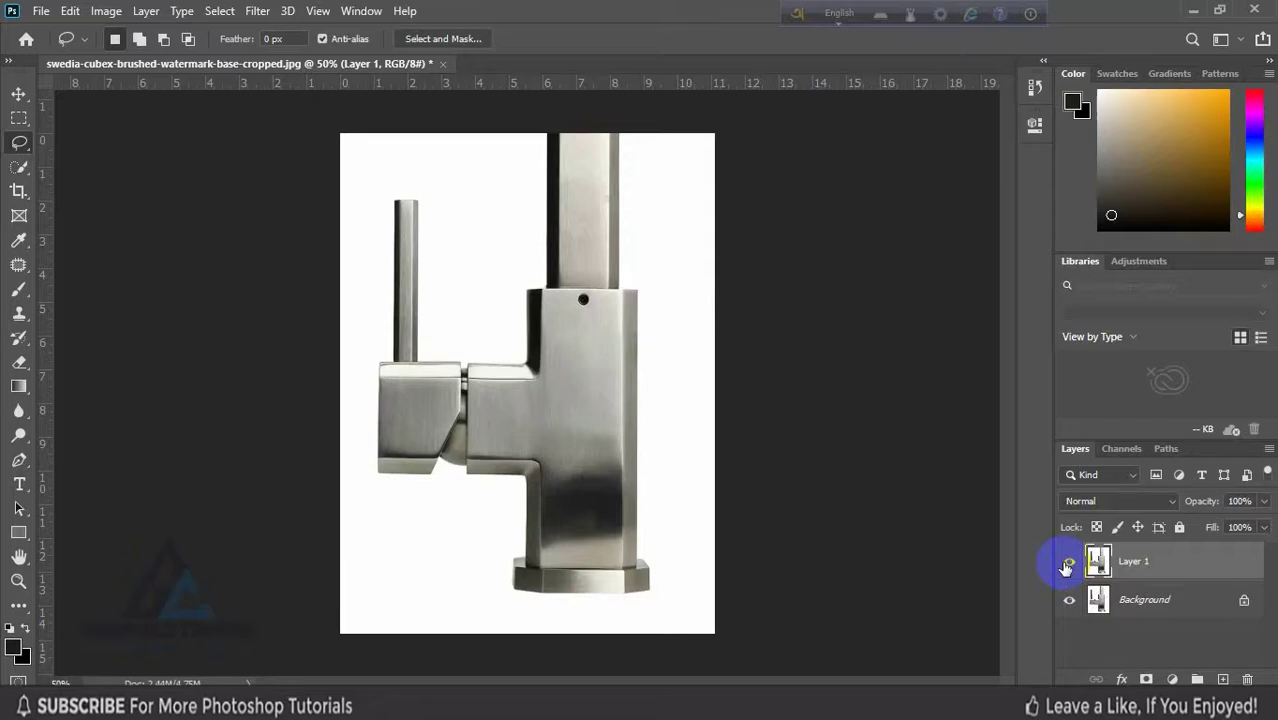
left_click(1039, 704)
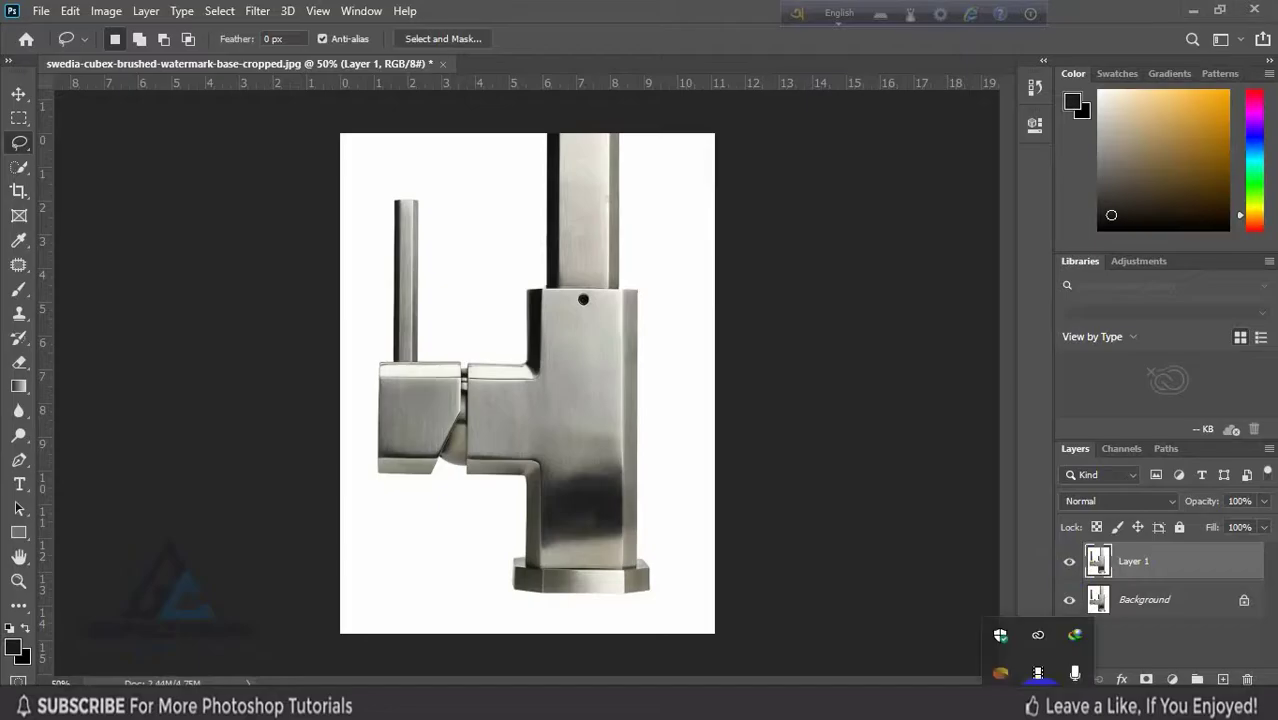